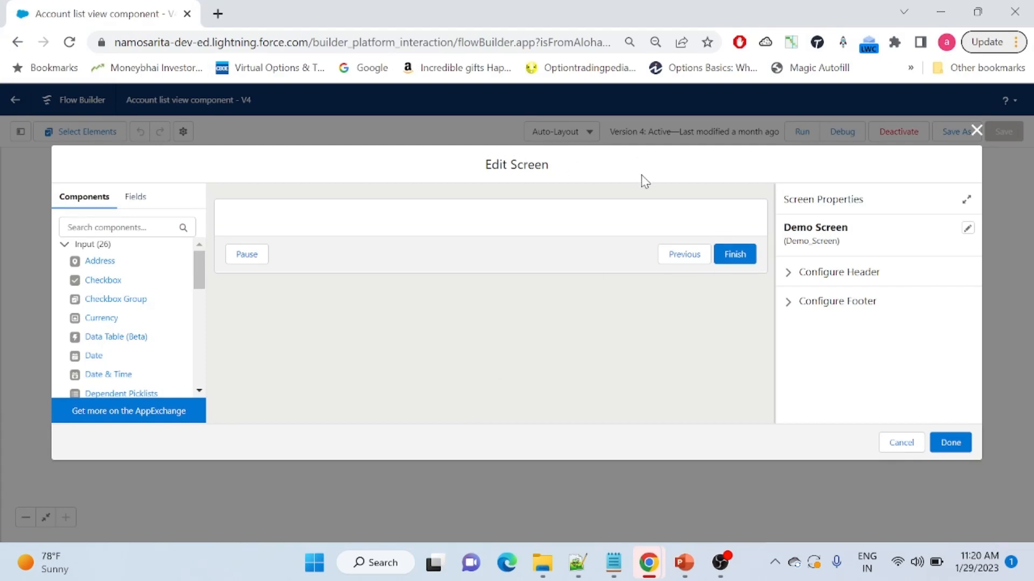
# Close the Demo Screen editor so the canvas shows Start, Demo Screen and End
pyautogui.click(974, 131)
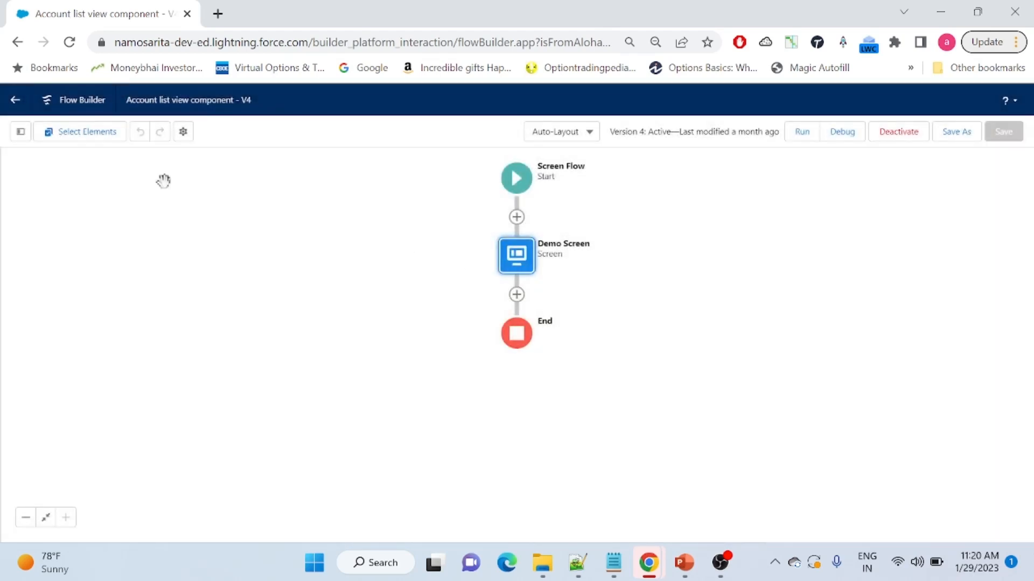
# Insert a new screen after Start labelled 'Demo Picklist ypes'
pyautogui.click(517, 218)
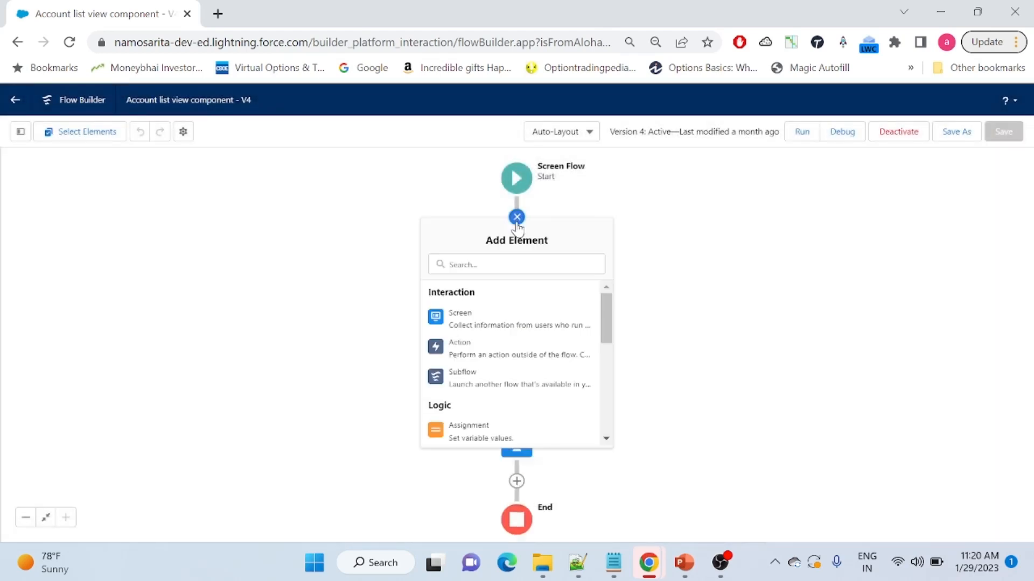
pyautogui.click(471, 332)
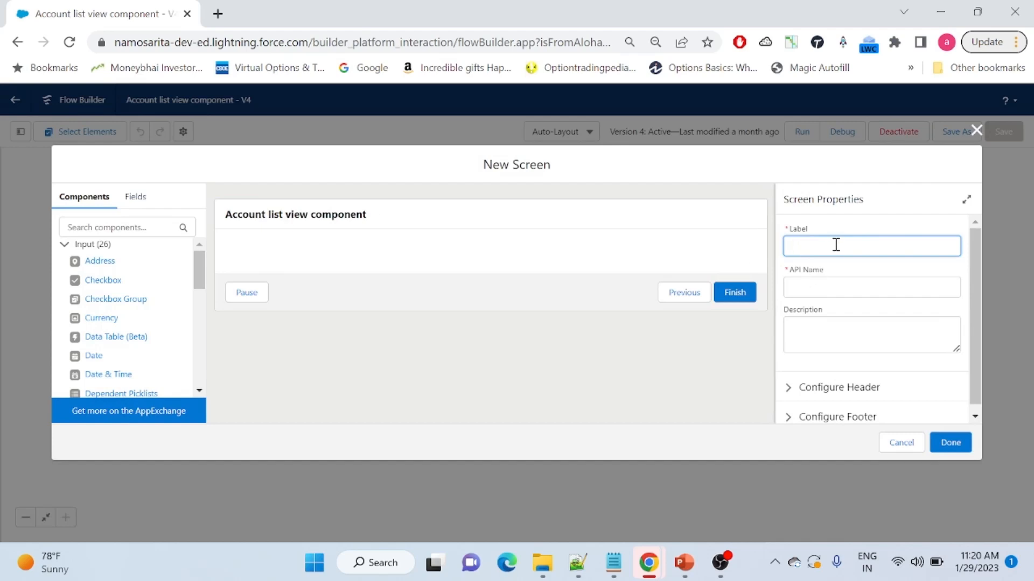
pyautogui.write('Demo Picklist ypes')
pyautogui.click(832, 284)
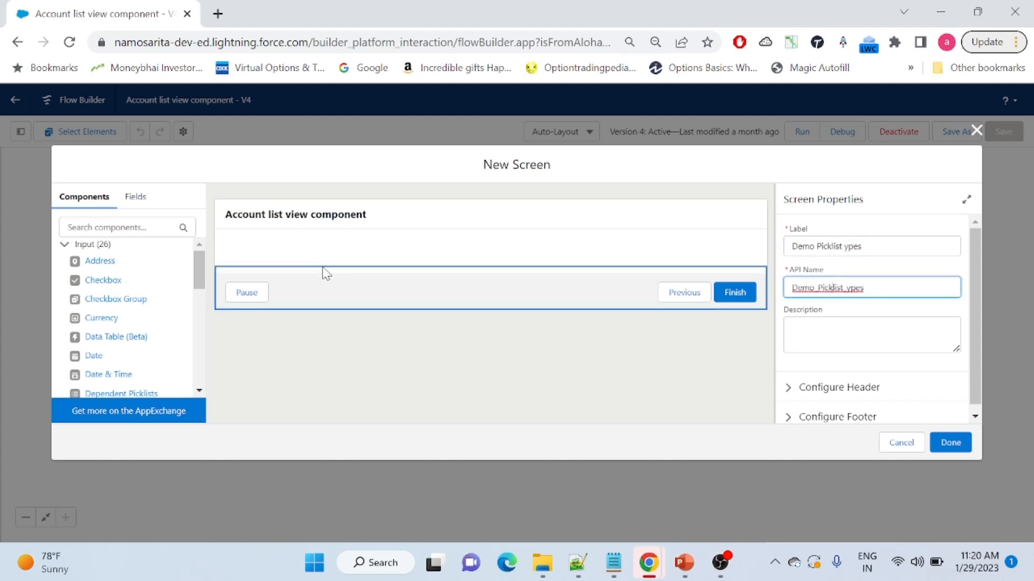
# Find the Picklist component by searching 'pick' and place it on the screen
pyautogui.click(105, 227)
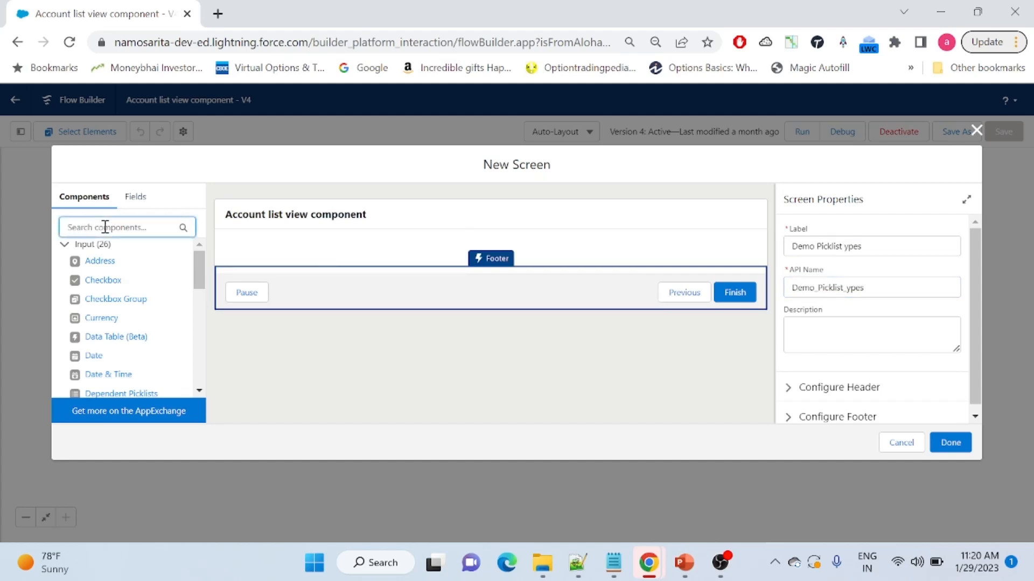
pyautogui.write('pick')
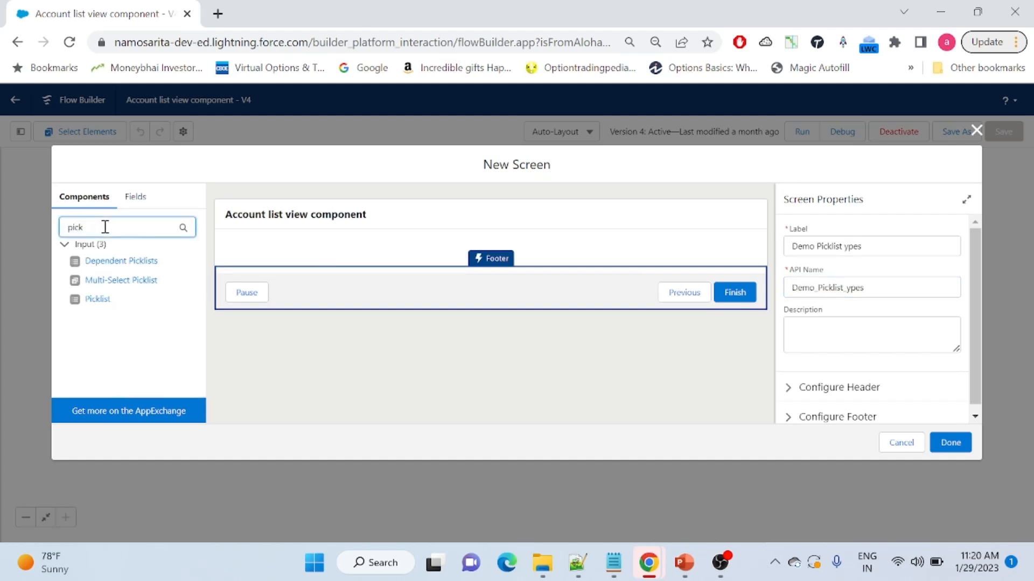
pyautogui.click(98, 302)
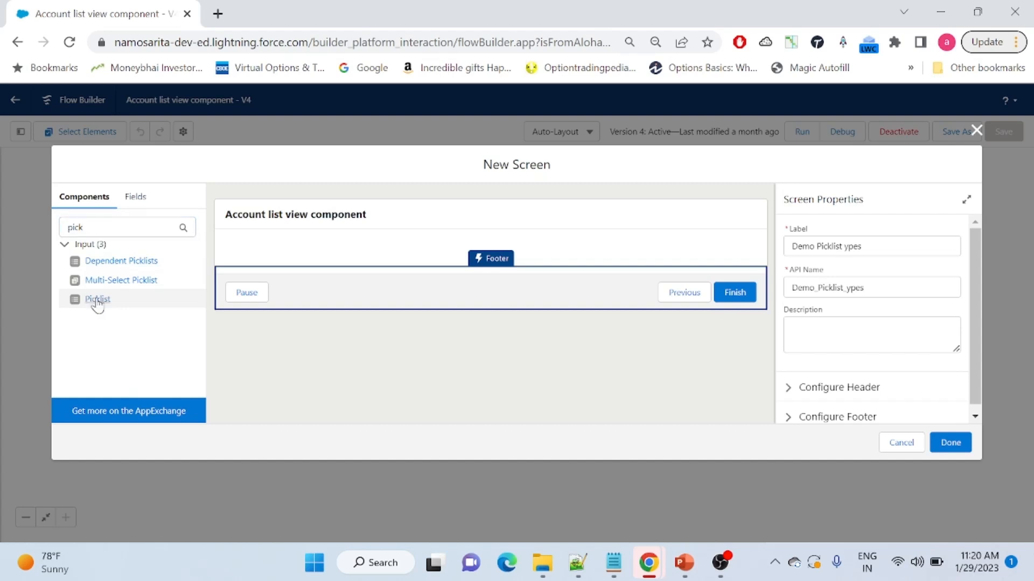
pyautogui.moveTo(97, 303); pyautogui.dragTo(399, 253)
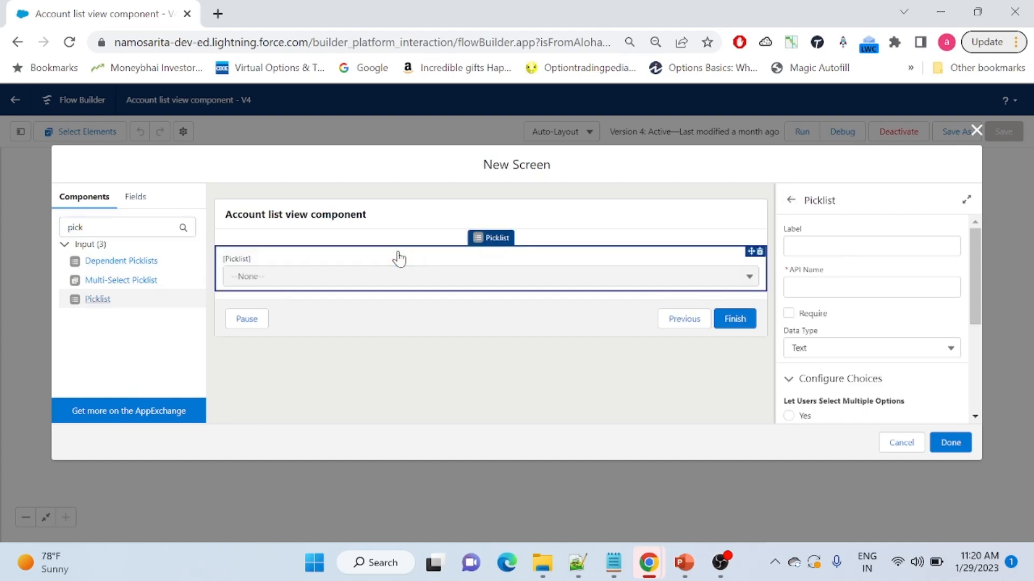
# Label the picklist component 'single choice set'
pyautogui.click(830, 248)
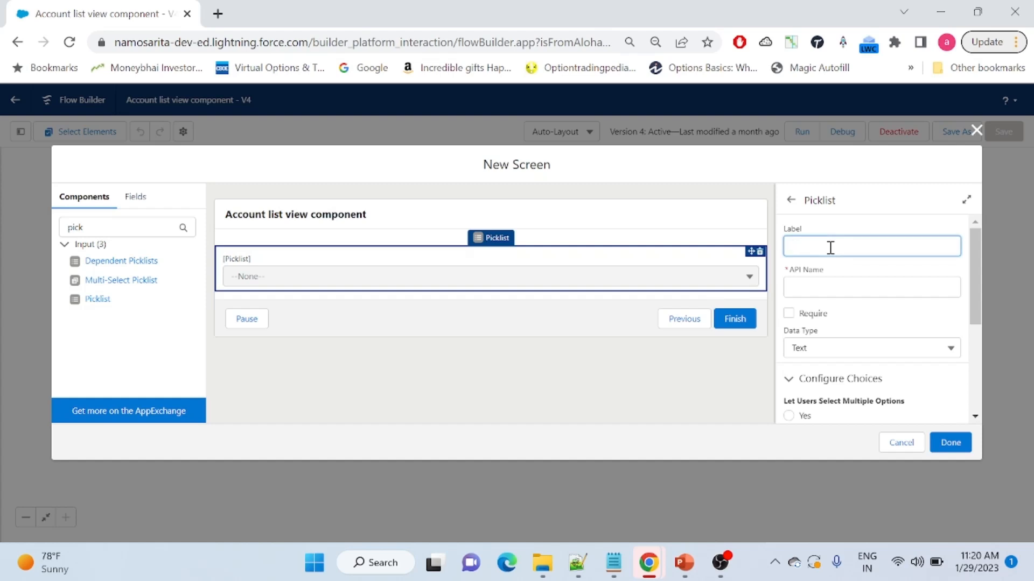
pyautogui.write('single choice set')
pyautogui.click(844, 269)
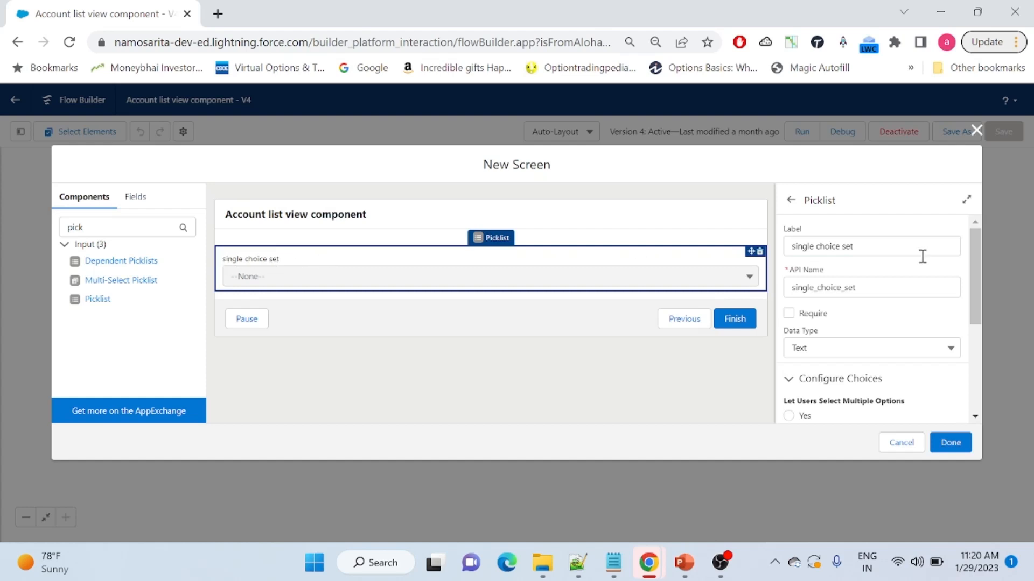
pyautogui.moveTo(973, 257); pyautogui.dragTo(975, 292)
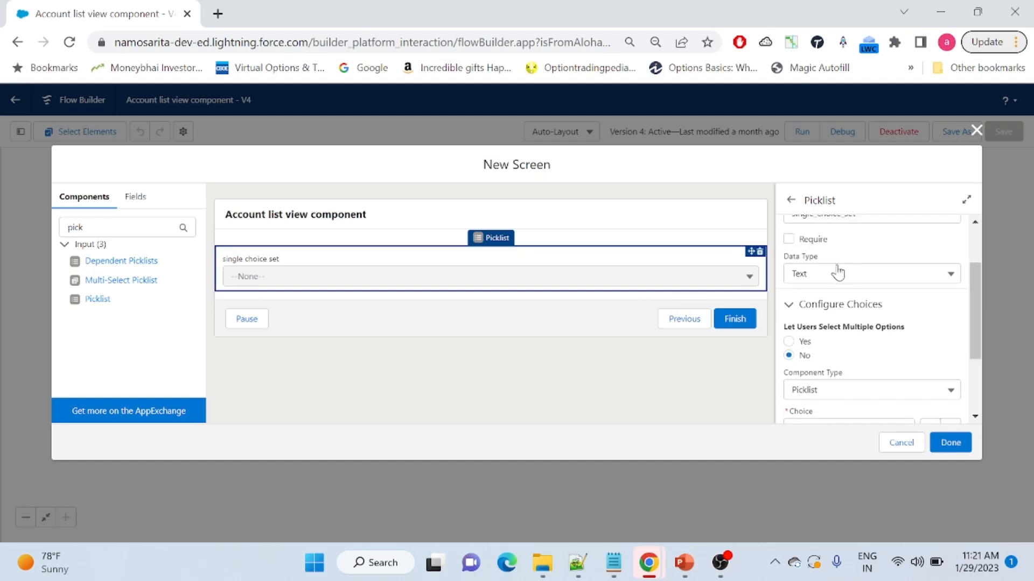
# Keep the picklist's data type as Text and leave it optional, not required
pyautogui.click(844, 283)
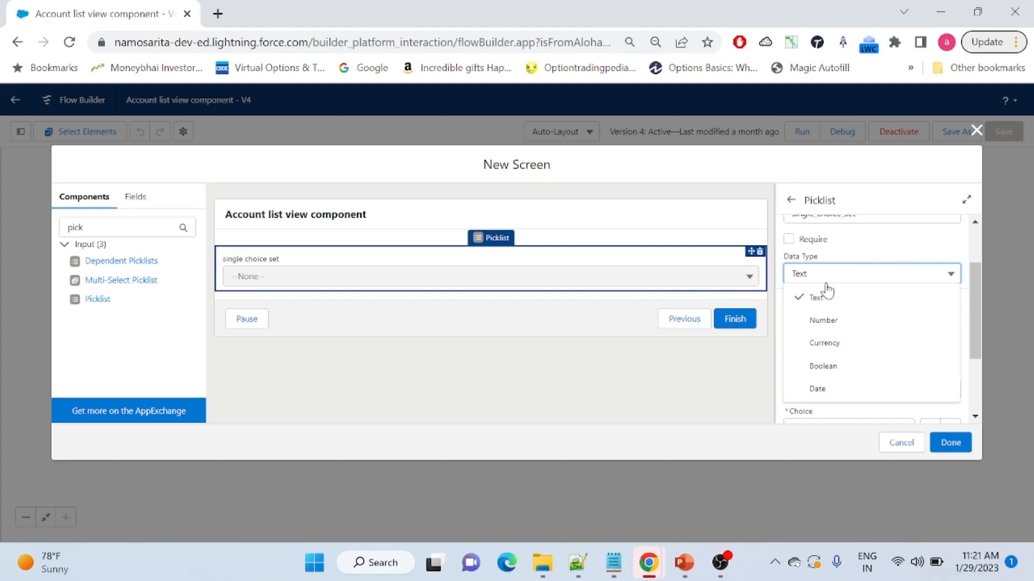
pyautogui.click(856, 309)
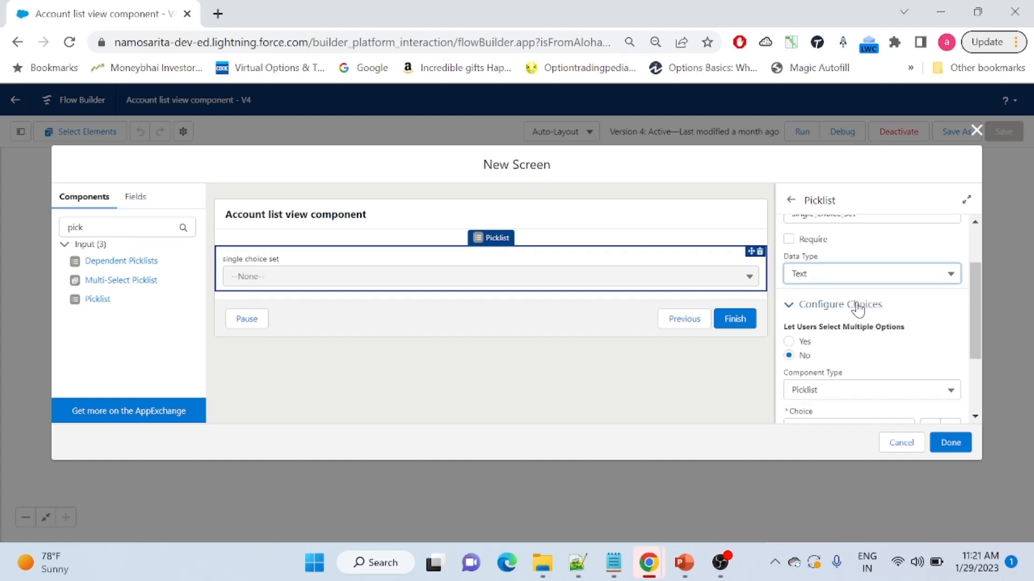
pyautogui.click(789, 239)
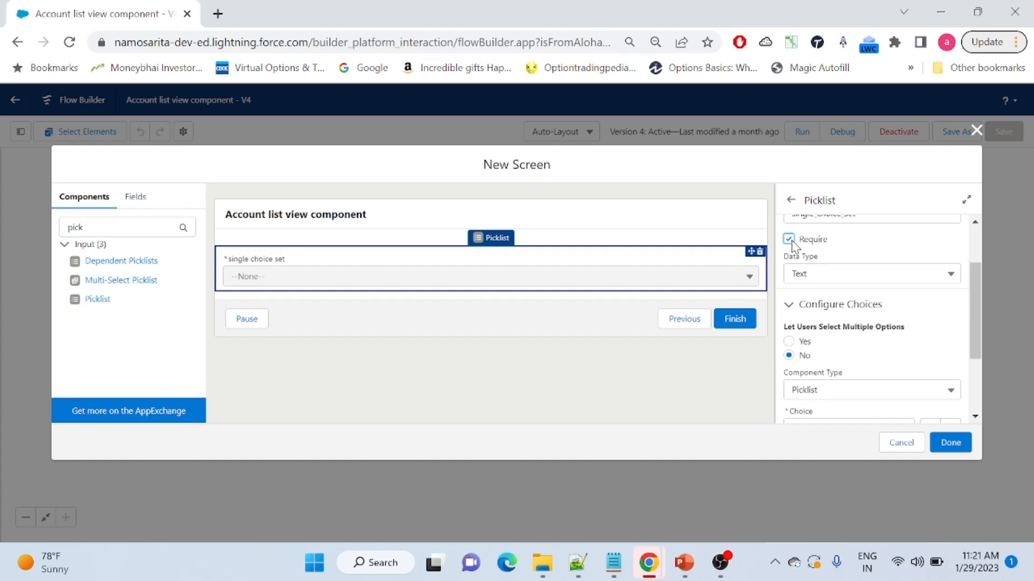
pyautogui.click(788, 240)
pyautogui.moveTo(976, 286); pyautogui.dragTo(974, 340)
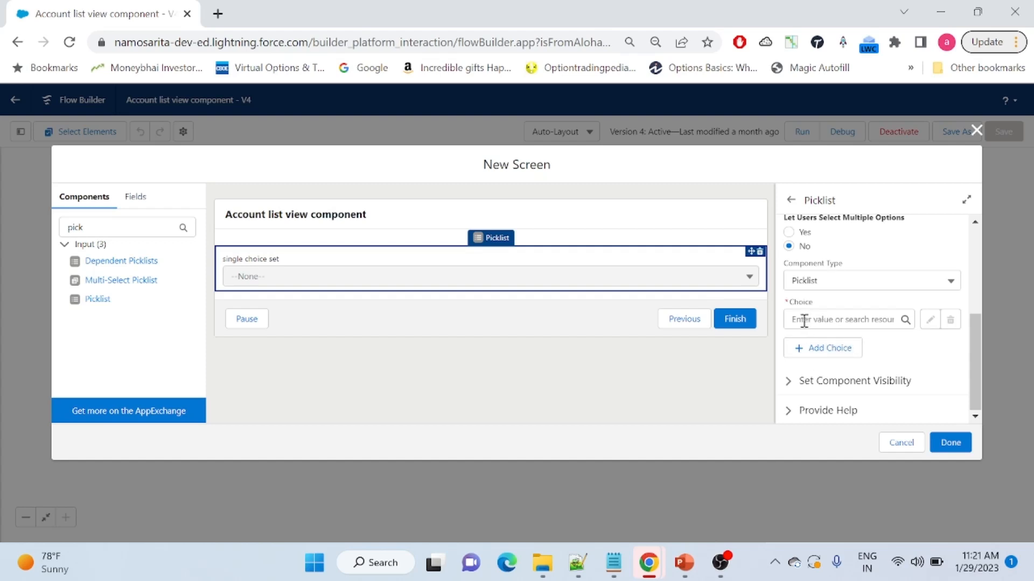
# Keep the component type as Picklist and bring up the first Choice field's options
pyautogui.click(811, 281)
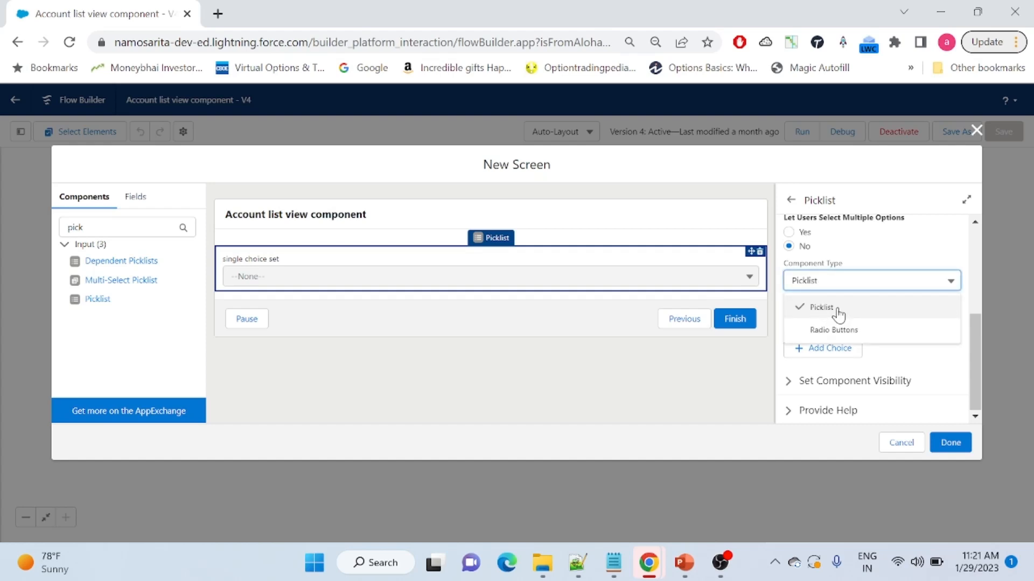
pyautogui.click(822, 307)
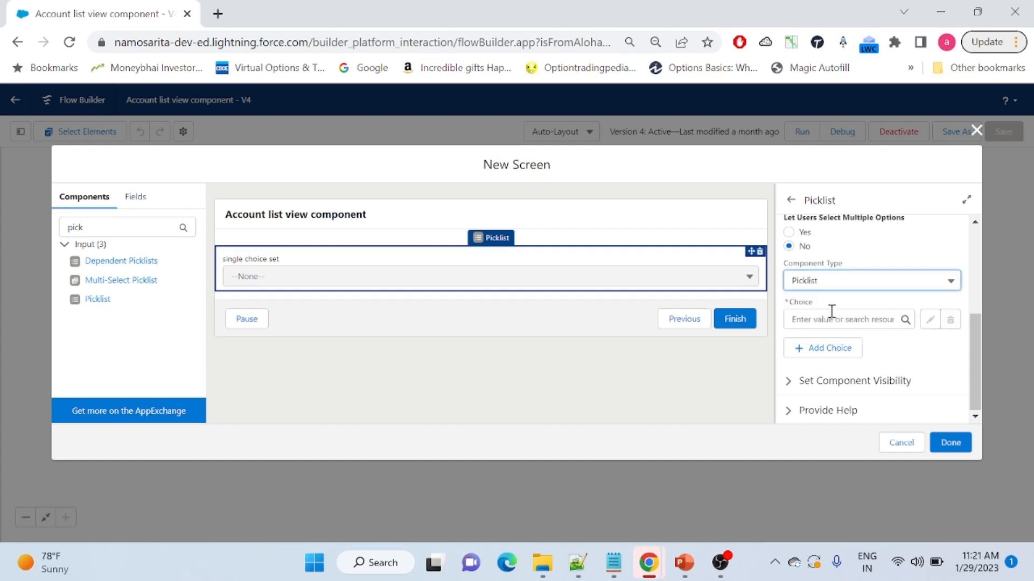
pyautogui.click(812, 318)
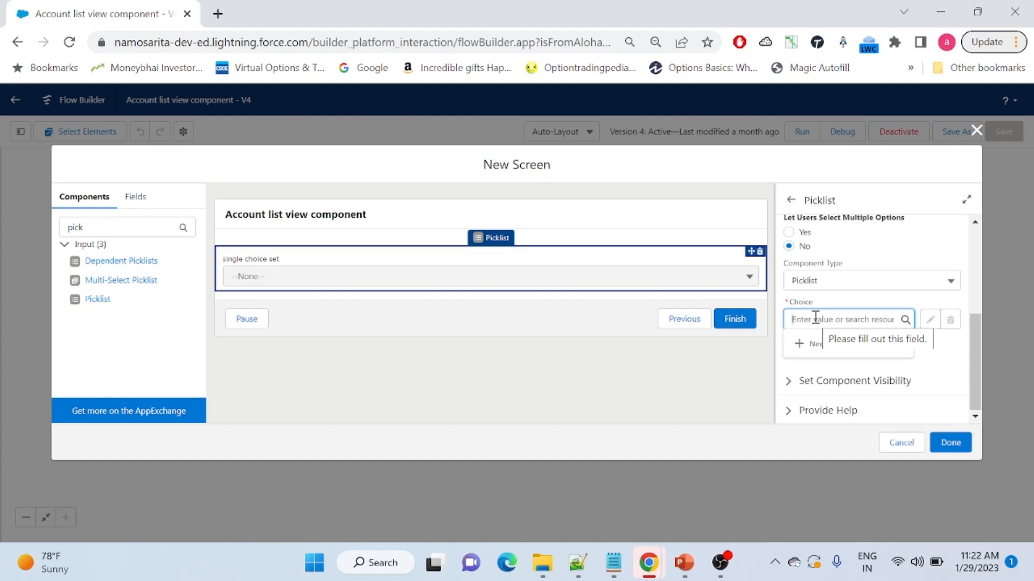
# Start a new Choice resource with API name Choice1
pyautogui.click(814, 349)
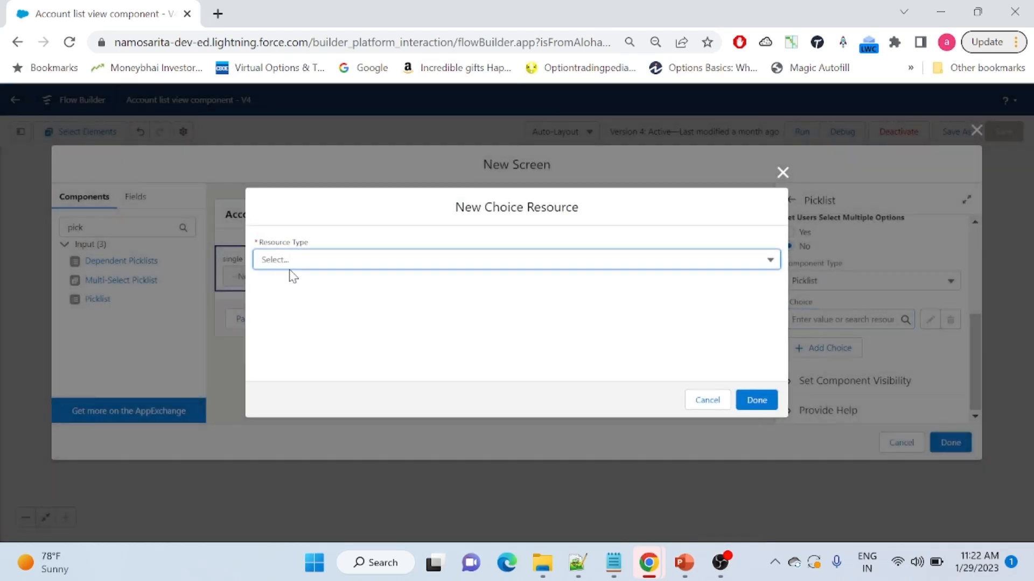
pyautogui.click(374, 264)
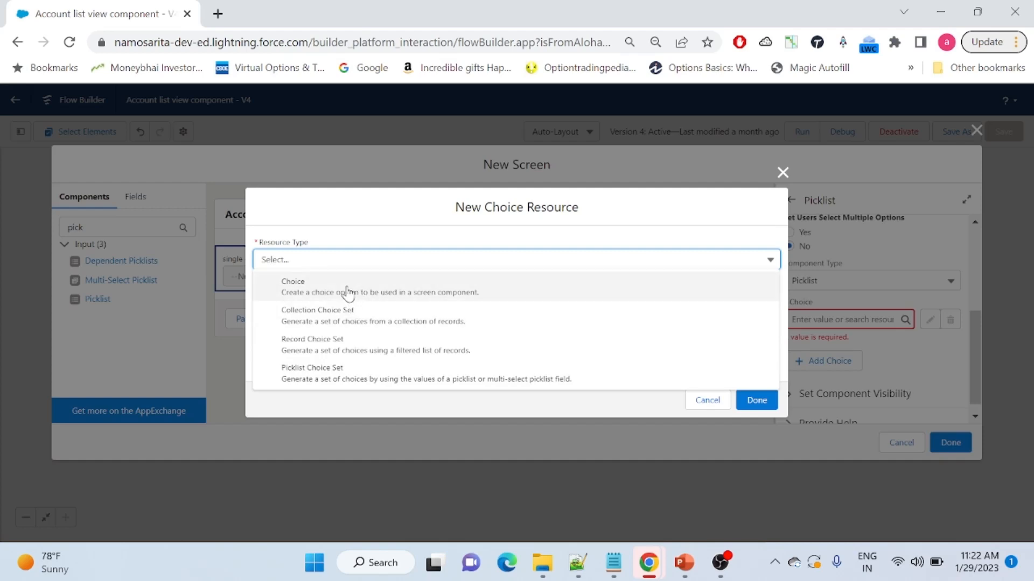
pyautogui.click(437, 292)
pyautogui.click(323, 238)
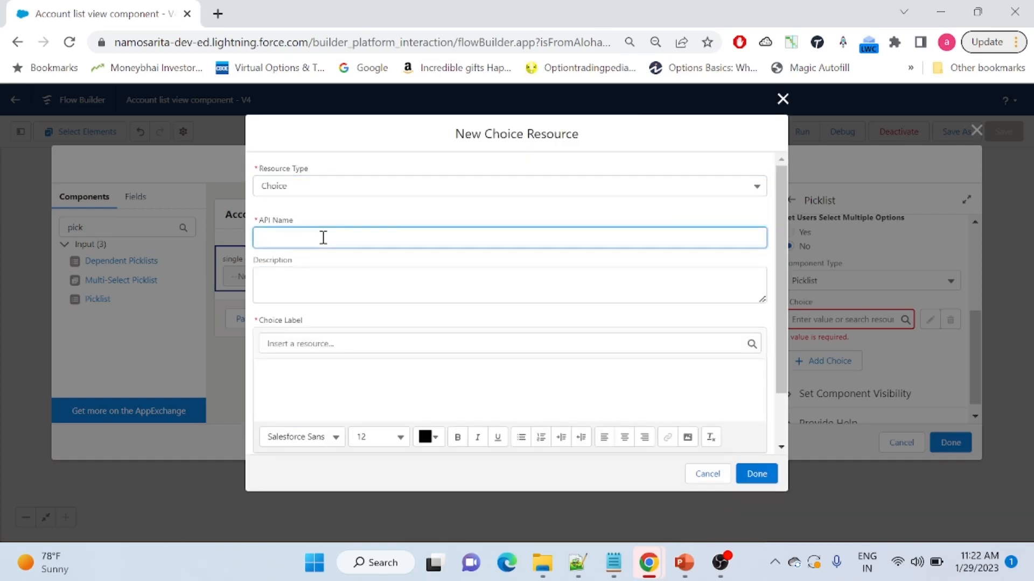
pyautogui.write('Choice1')
pyautogui.click(349, 279)
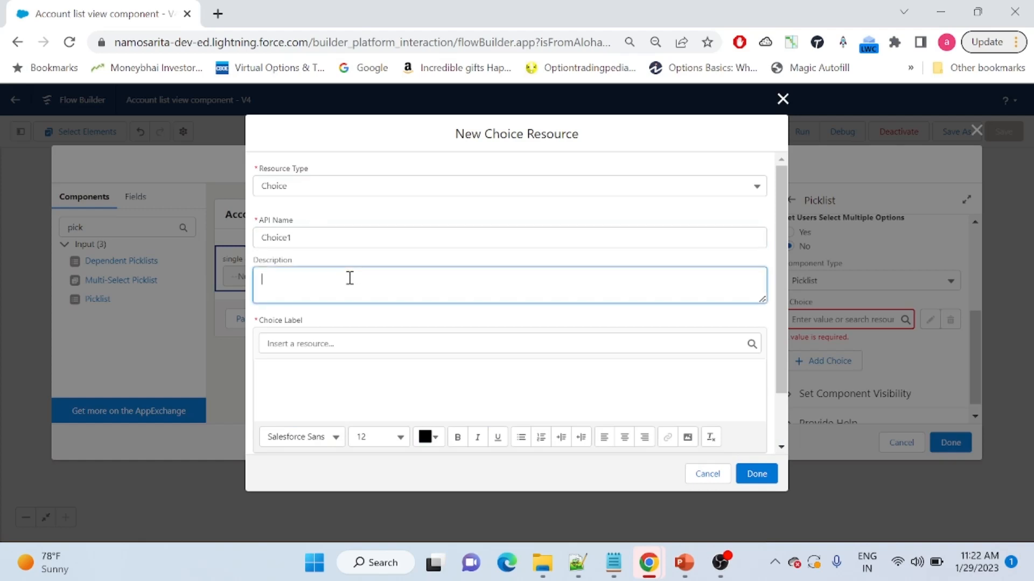
pyautogui.scroll(-2, 773, 376)
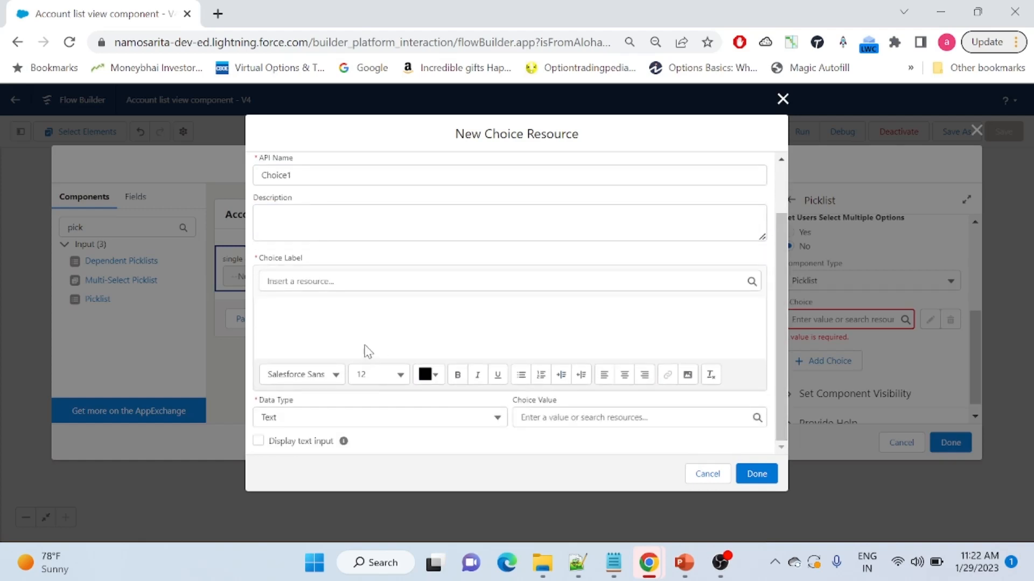
# Label it 'Choice 1', keep Text type, set value 'Choice 1 selected', and save it
pyautogui.click(325, 310)
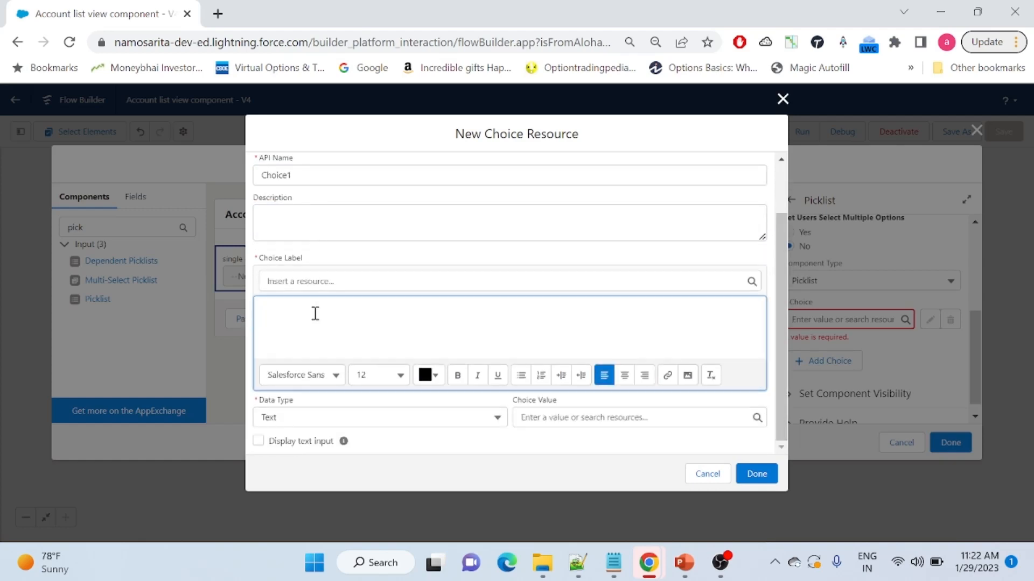
pyautogui.write('Choice 1')
pyautogui.click(572, 416)
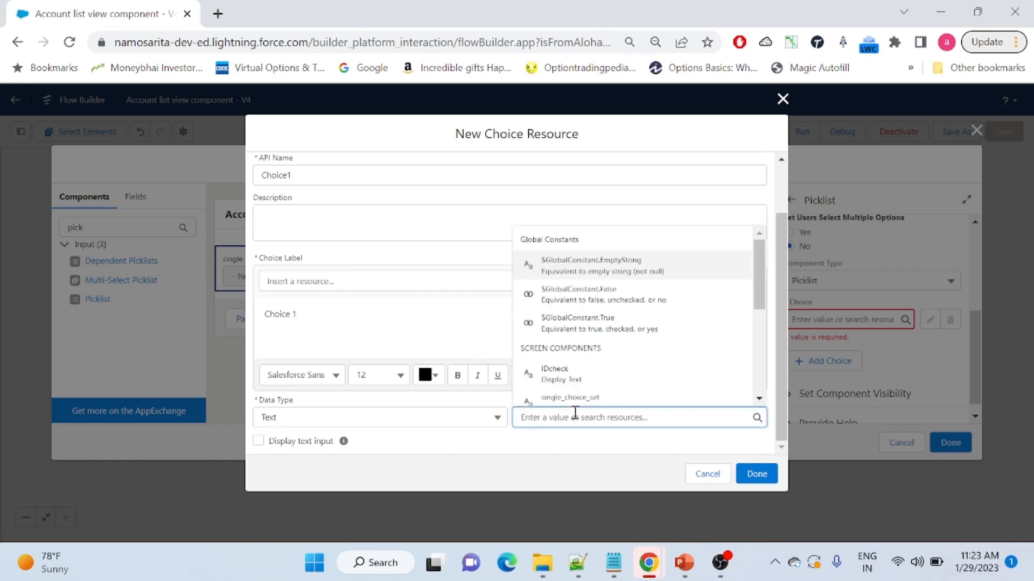
pyautogui.click(412, 422)
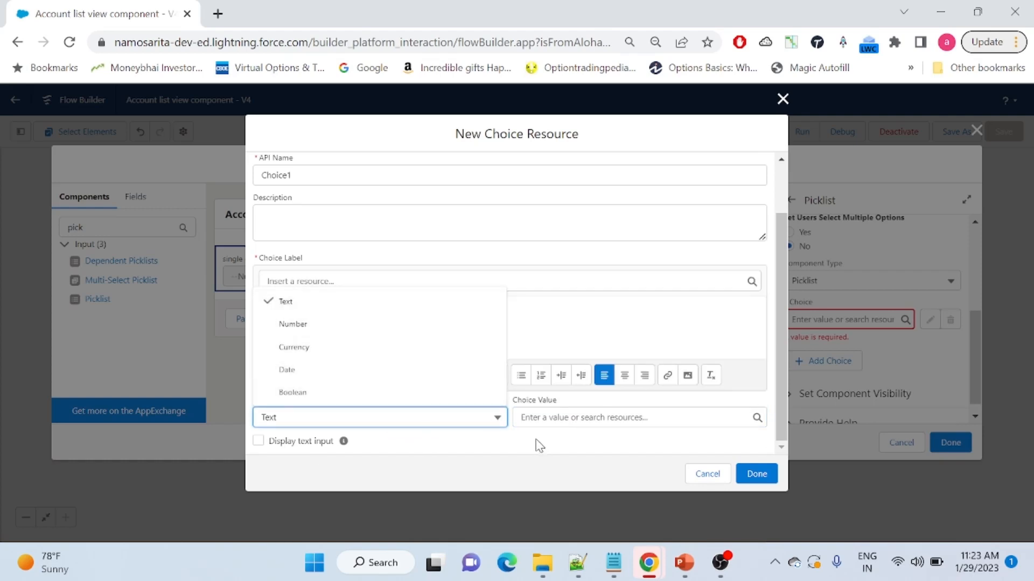
pyautogui.click(567, 424)
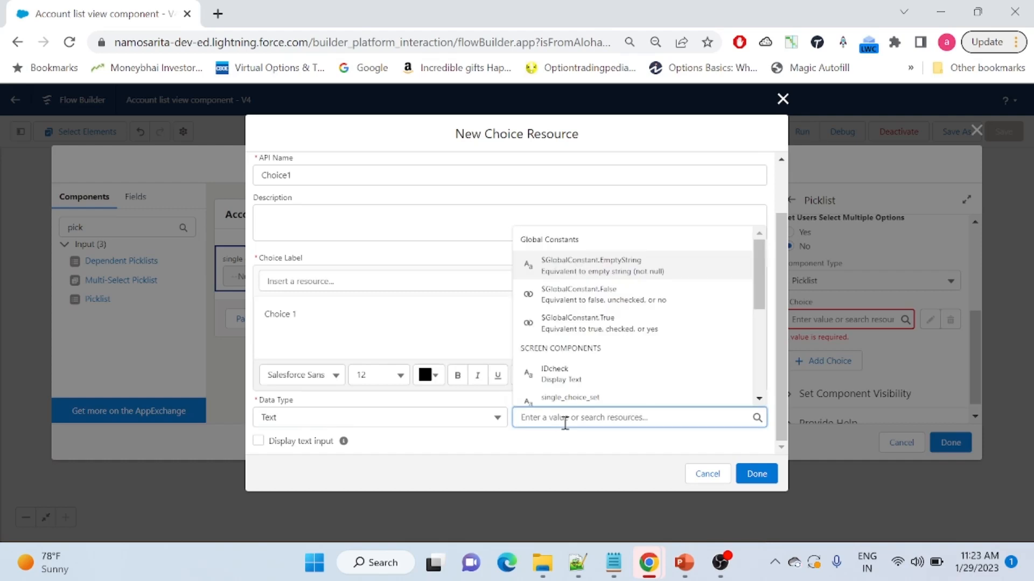
pyautogui.write('Choiud')
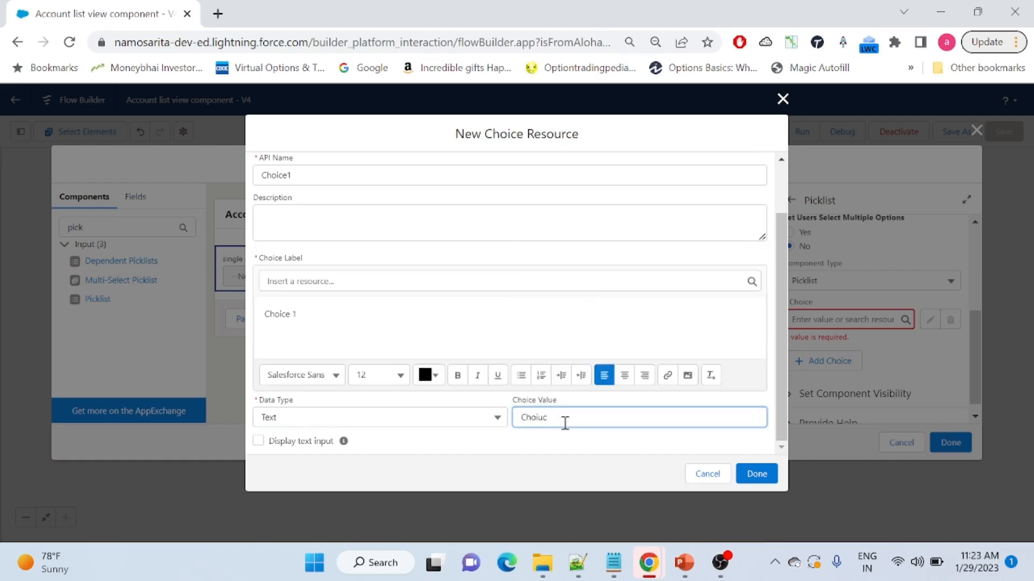
pyautogui.press('BackSpace')
pyautogui.press('BackSpace')
pyautogui.write('ce 1 selected')
pyautogui.click(505, 440)
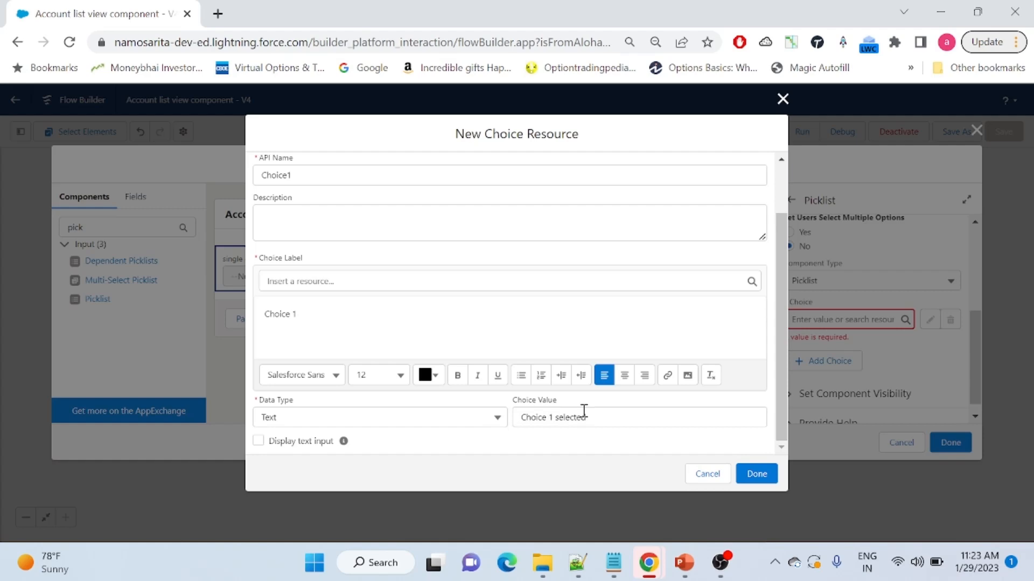
pyautogui.click(756, 474)
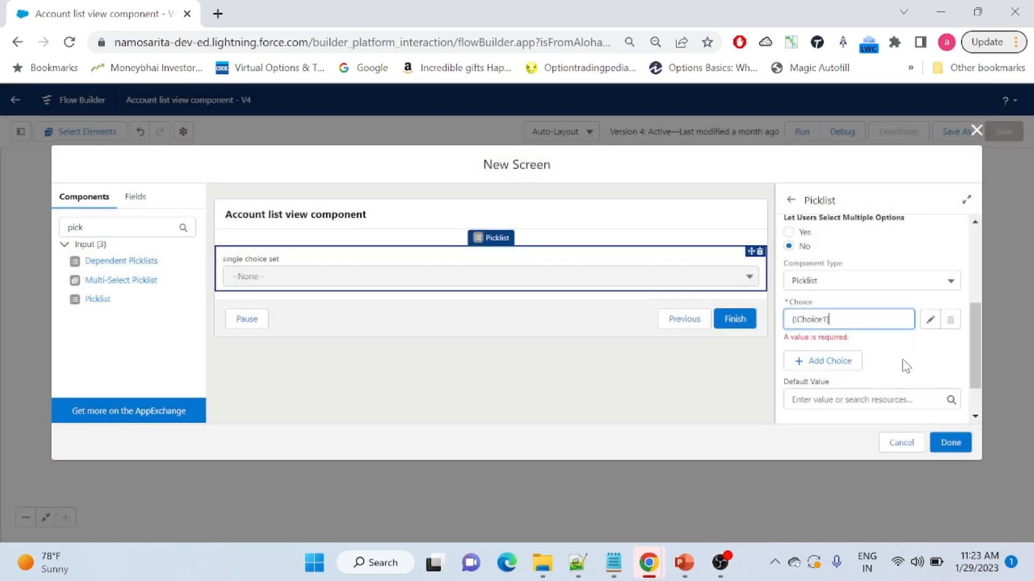
# Confirm Choice1, add a second choice slot, and start a new Choice resource for it
pyautogui.click(904, 357)
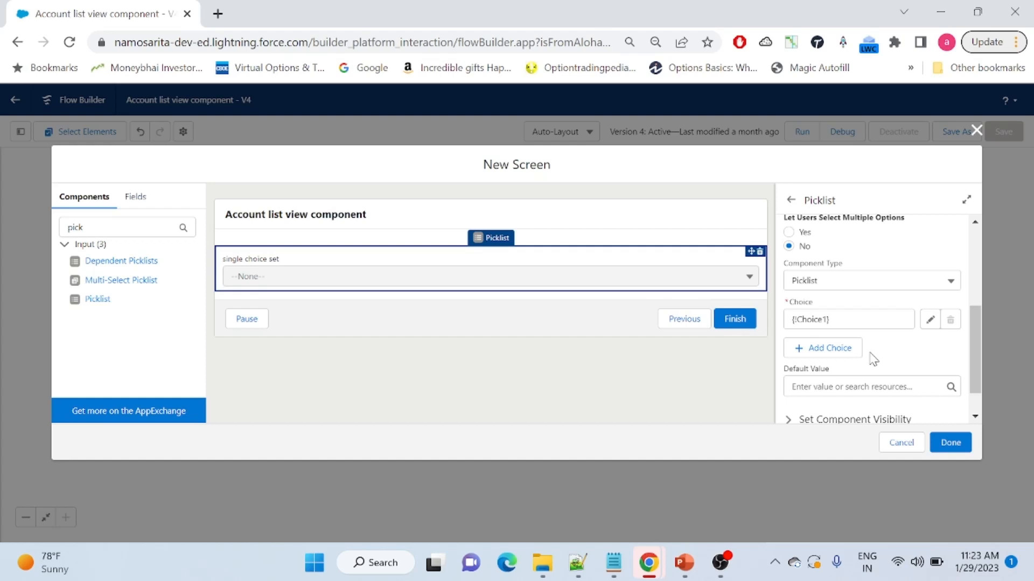
pyautogui.click(827, 348)
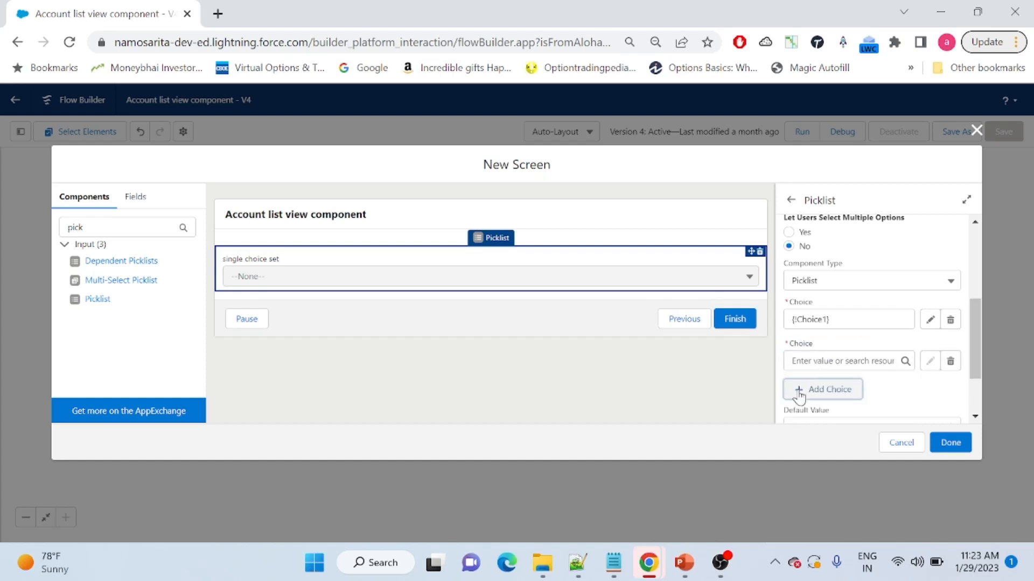
pyautogui.click(809, 365)
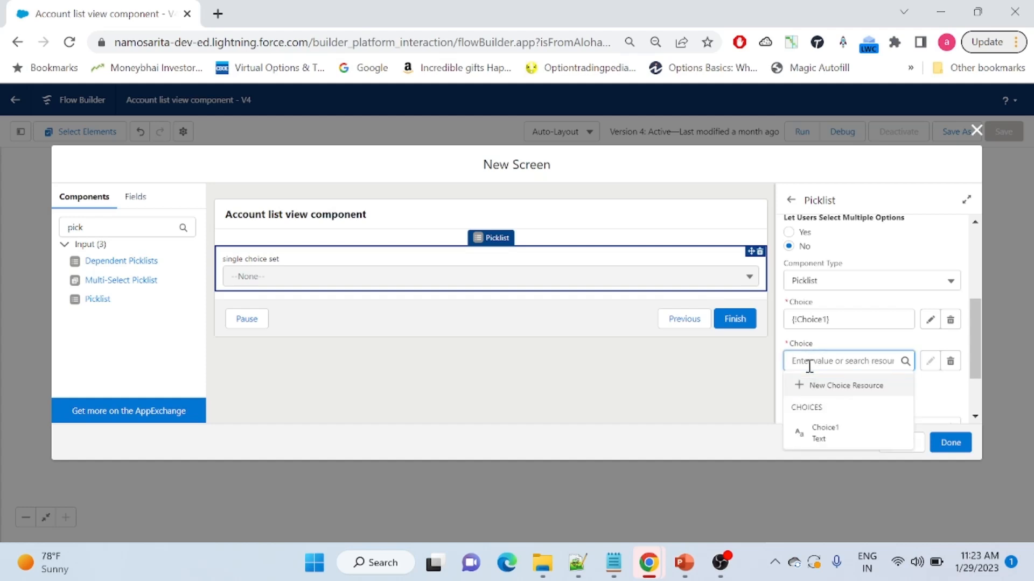
pyautogui.click(819, 386)
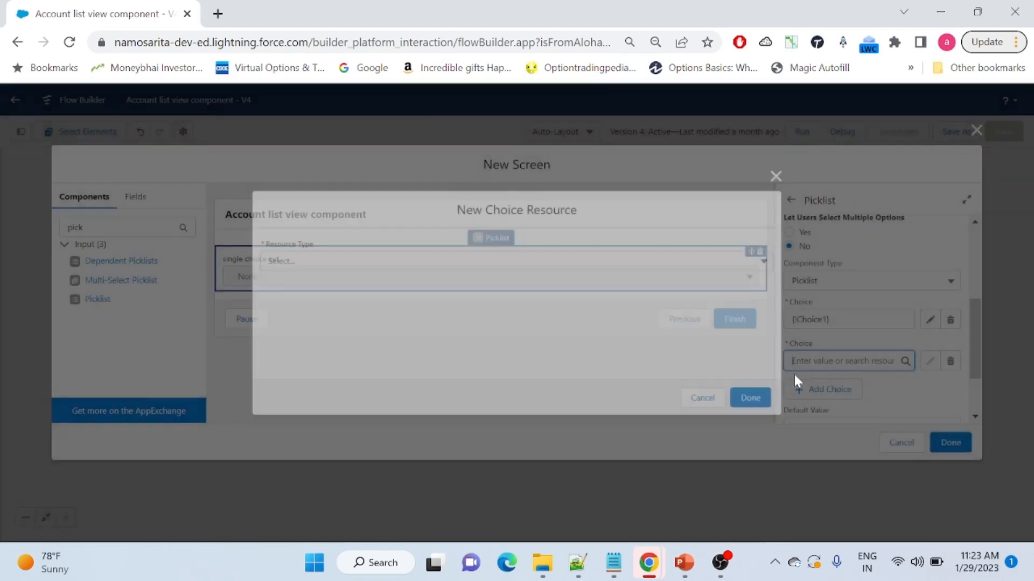
pyautogui.click(395, 262)
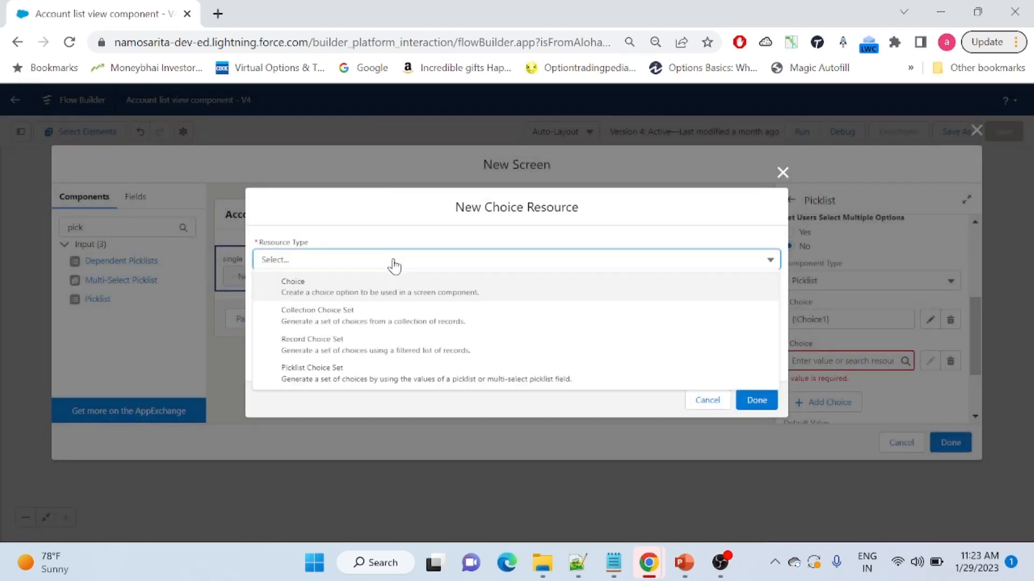
pyautogui.click(328, 289)
# Create Choice2 labelled 'Choice 2' with value 'choice selected 2' as the second choice
pyautogui.click(361, 242)
pyautogui.write('Choice2')
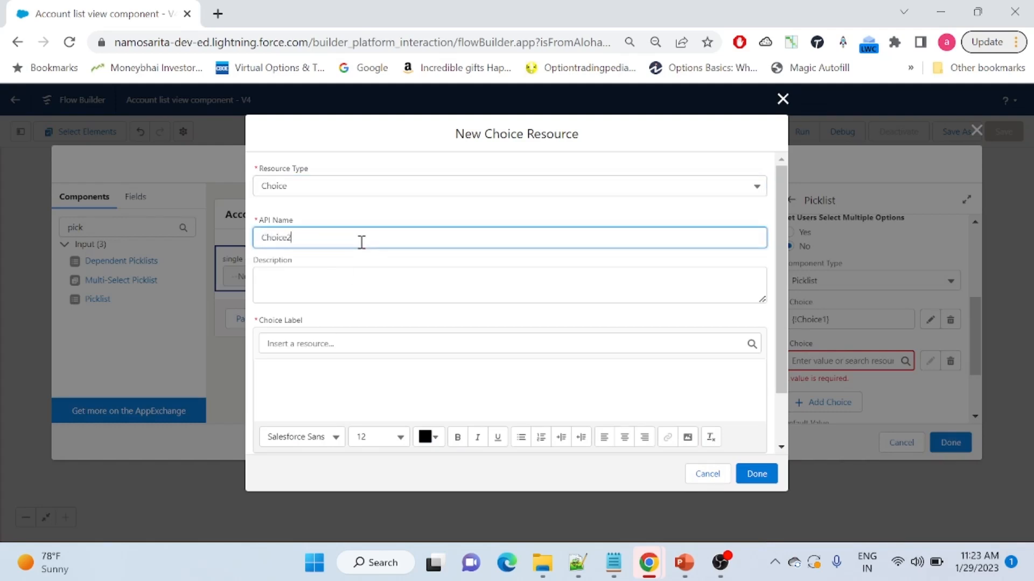
pyautogui.click(382, 370)
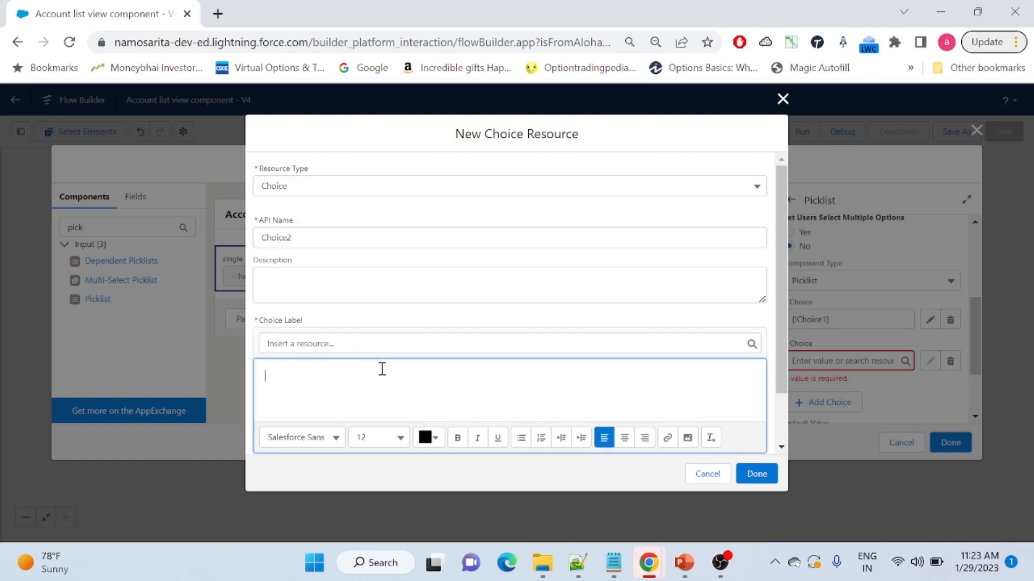
pyautogui.write('Choicce')
pyautogui.press('BackSpace')
pyautogui.write('e 2')
pyautogui.scroll(-2, 382, 370)
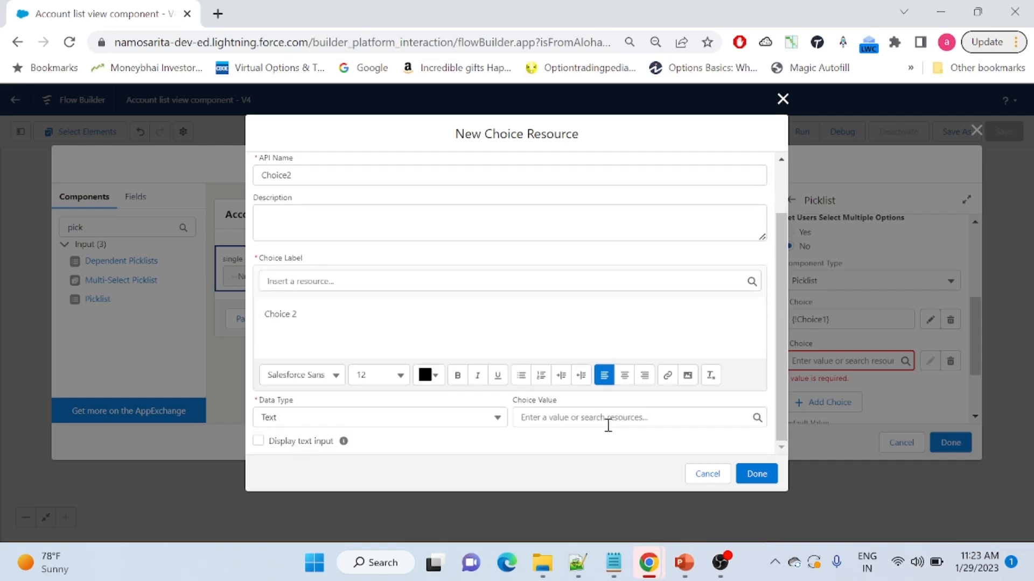
pyautogui.click(608, 426)
pyautogui.write('choic')
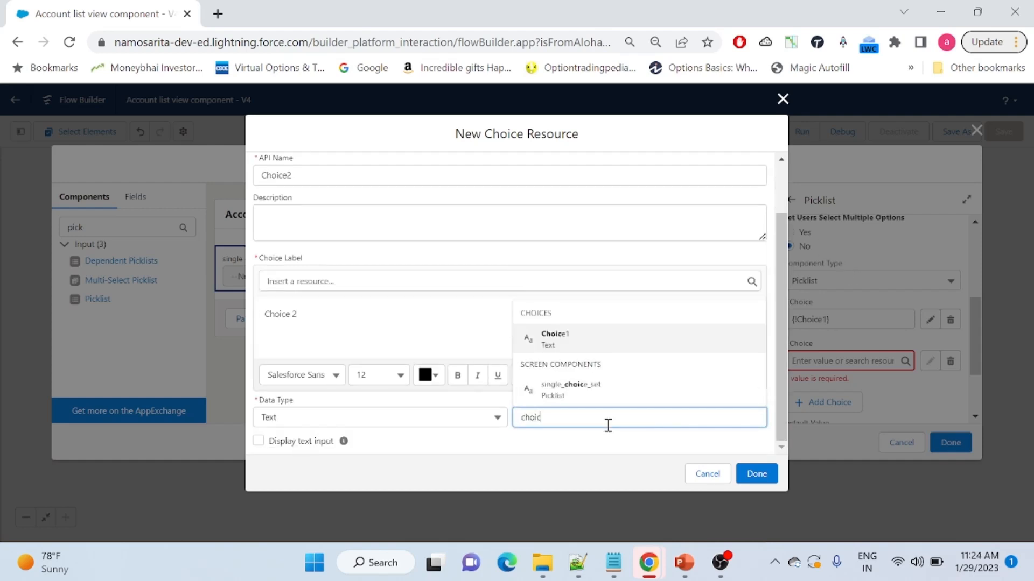
pyautogui.write('e selected 2')
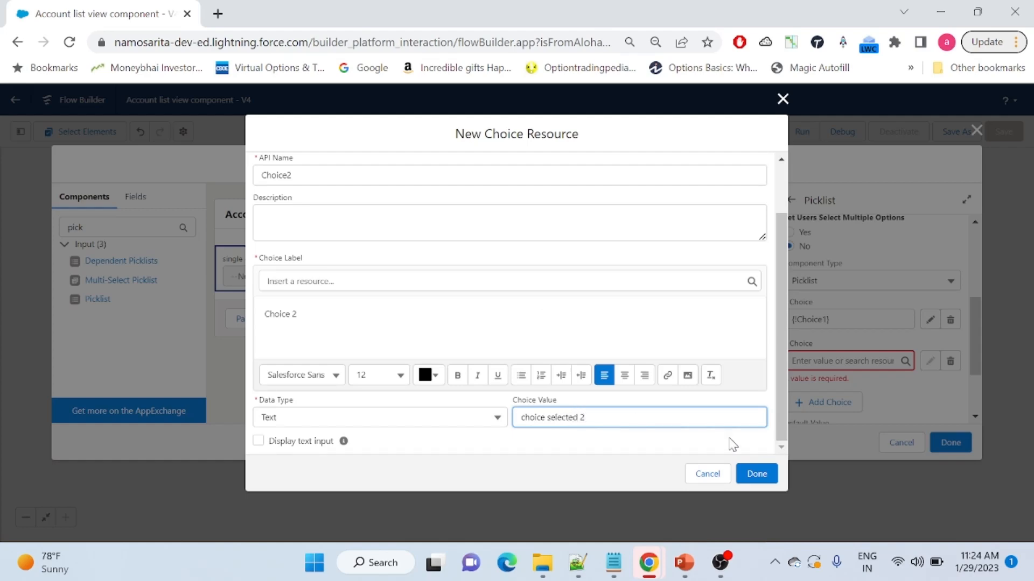
pyautogui.click(759, 473)
pyautogui.click(911, 397)
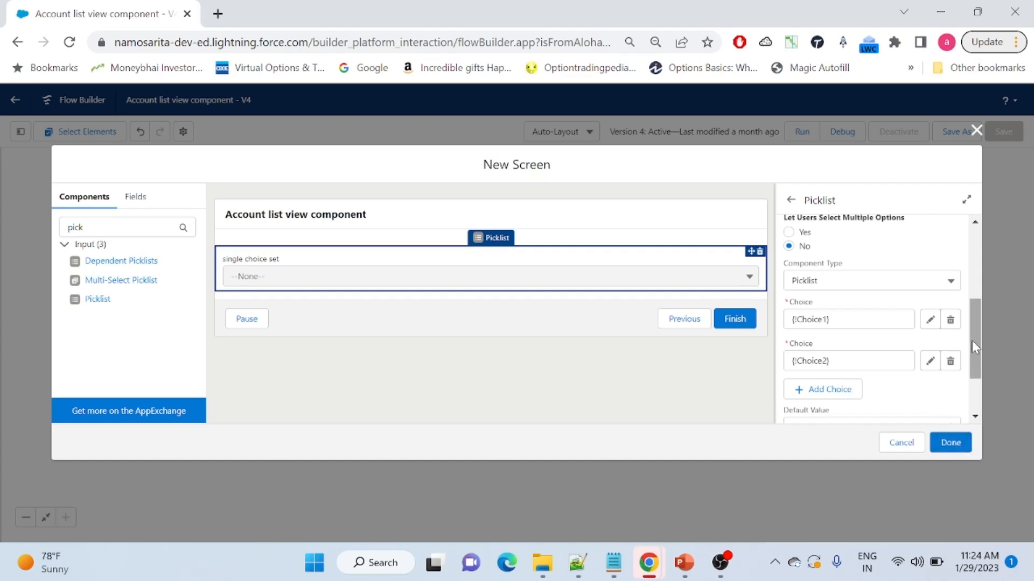
# Finish the Demo Picklist ypes screen and run the flow
pyautogui.moveTo(971, 341); pyautogui.dragTo(973, 377)
pyautogui.click(950, 443)
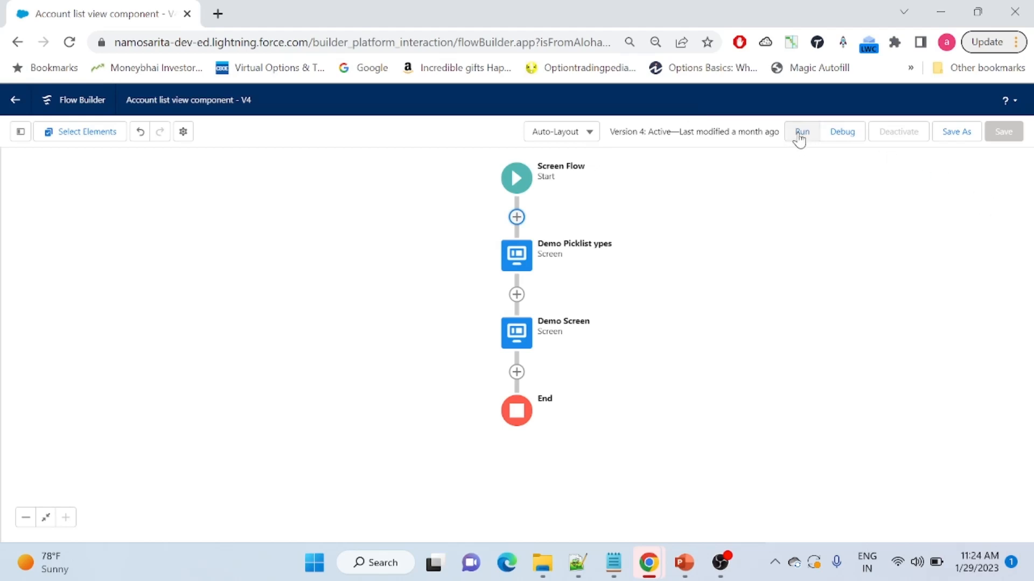
pyautogui.click(845, 135)
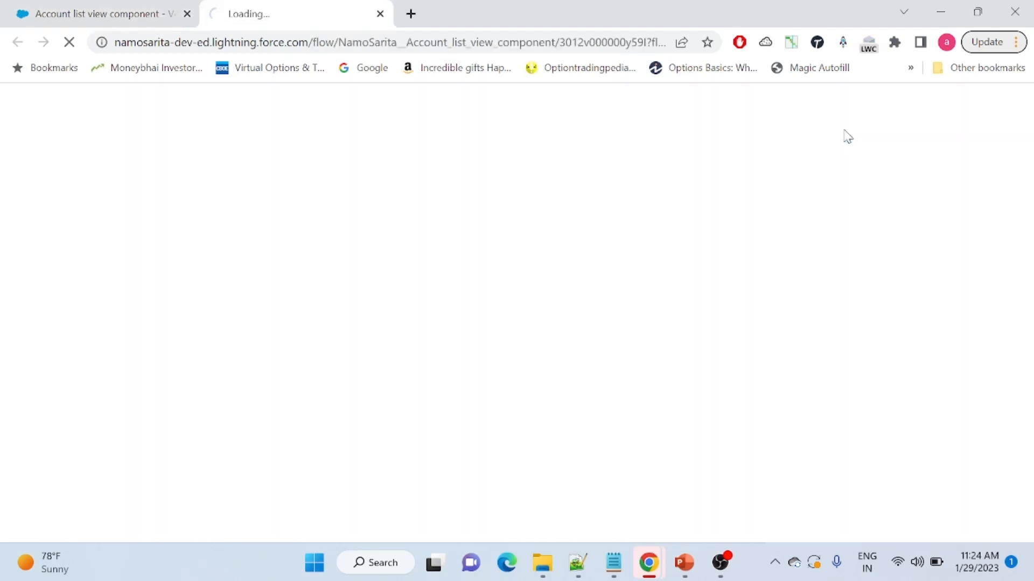
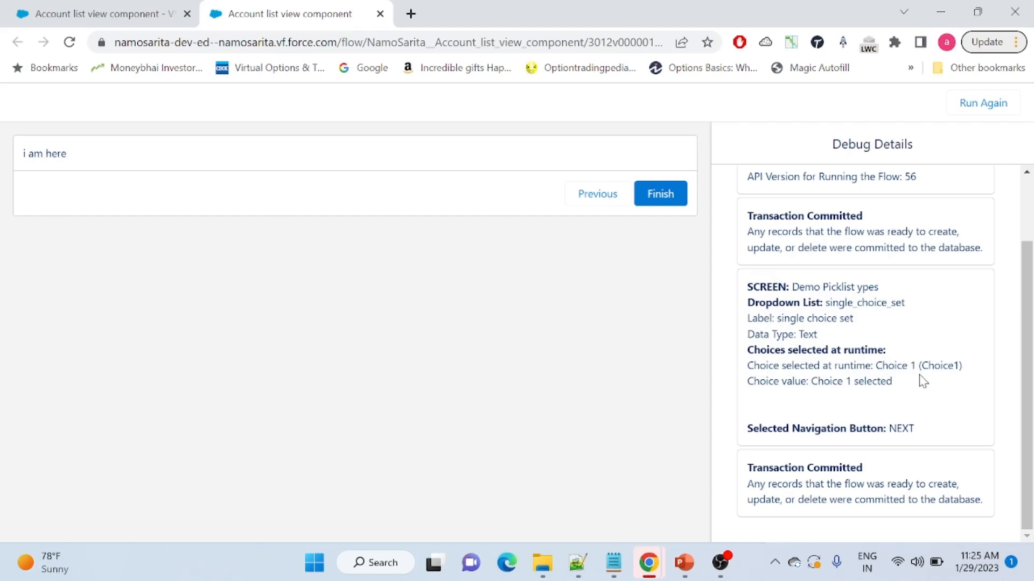
# Rerun the picklist with Choice 2, confirm the debug log shows 'choice selected 2', and return to the builder
pyautogui.moveTo(906, 383); pyautogui.dragTo(812, 382)
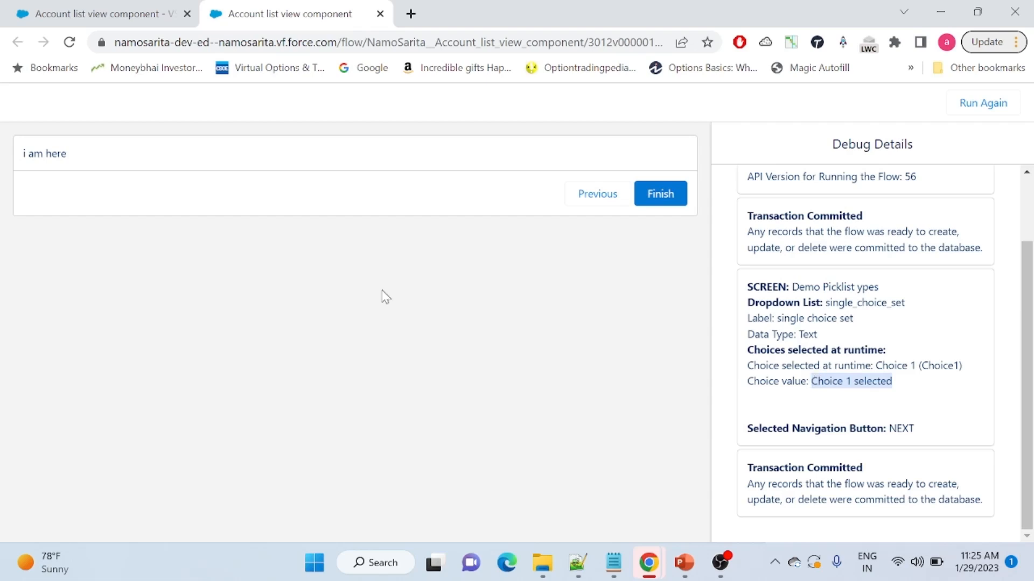
pyautogui.click(588, 195)
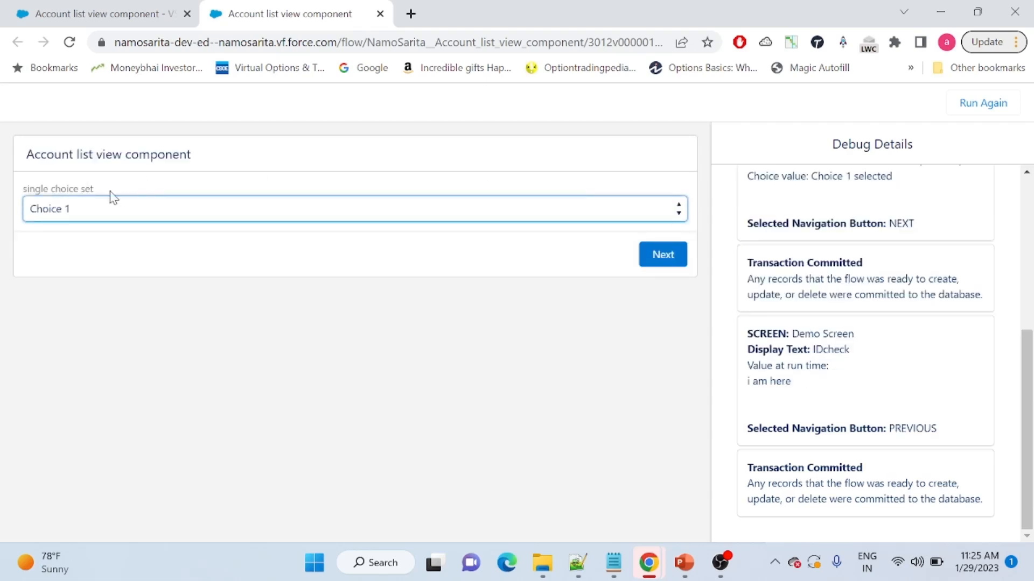
pyautogui.click(189, 208)
pyautogui.click(165, 260)
pyautogui.click(644, 260)
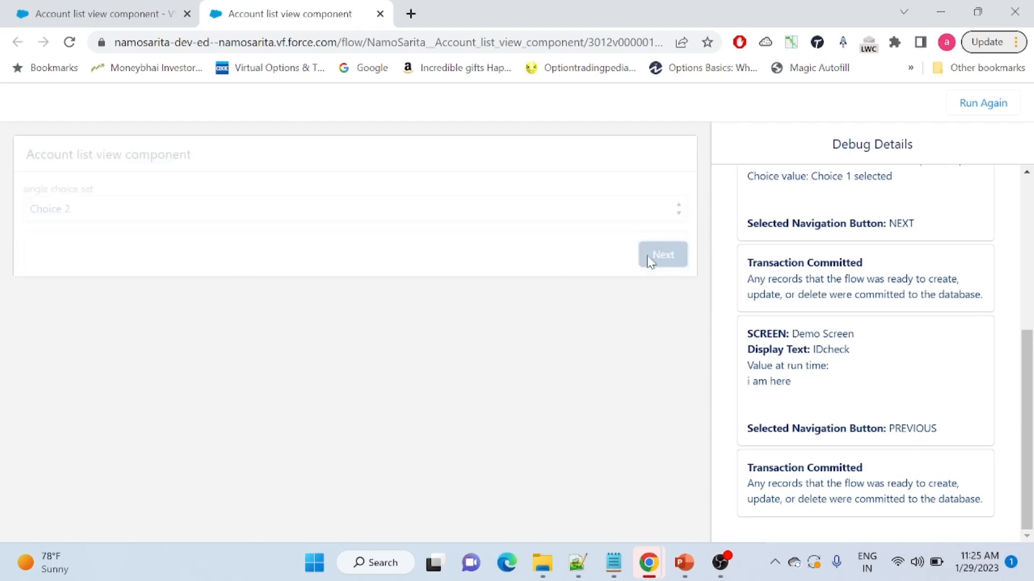
pyautogui.moveTo(909, 386); pyautogui.dragTo(815, 387)
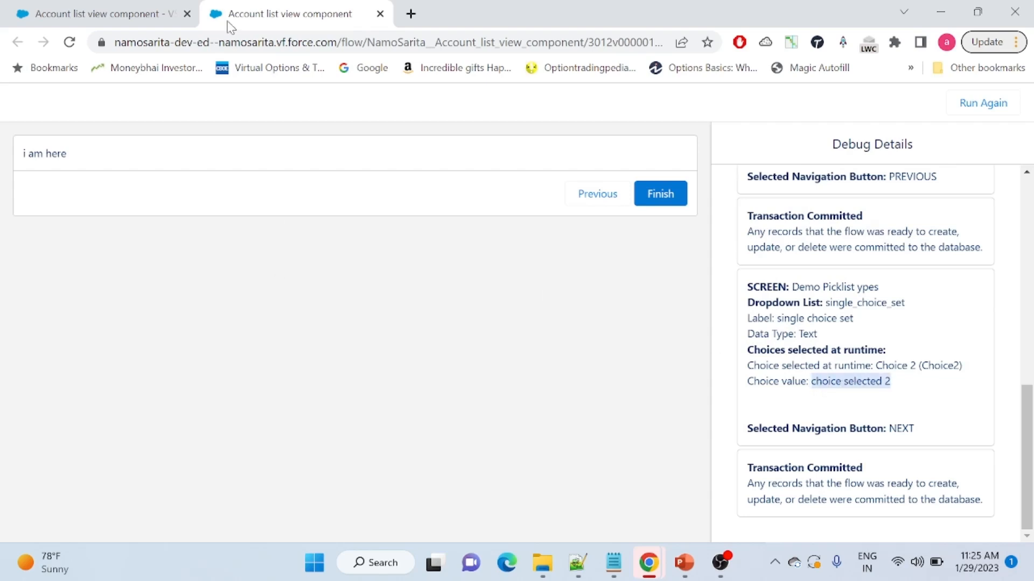
pyautogui.click(92, 7)
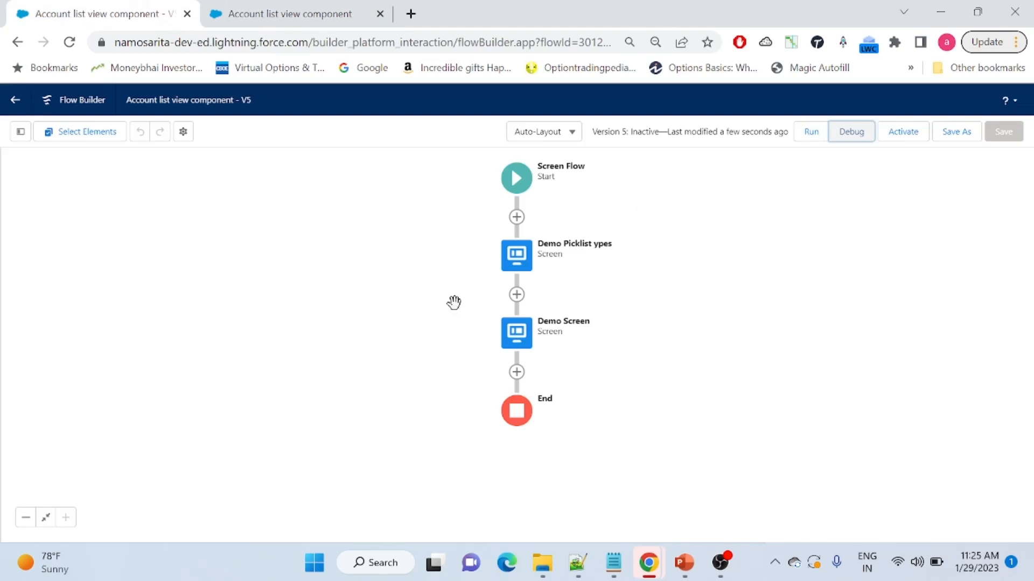
# In the Demo Picklist ypes screen, delete {!Choice2} from the single choice set picklist's Choice field
pyautogui.doubleClick(519, 262)
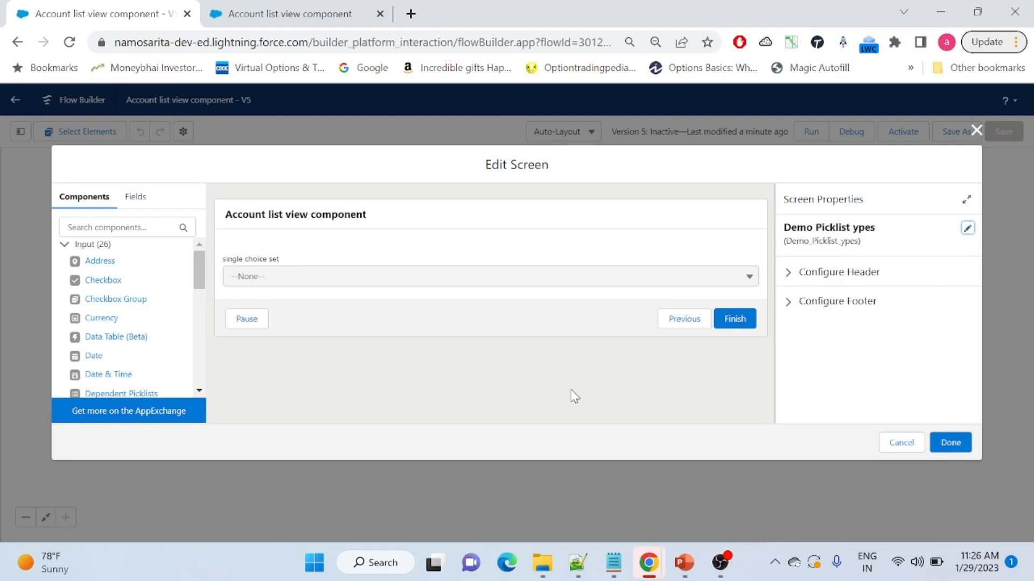
pyautogui.click(584, 258)
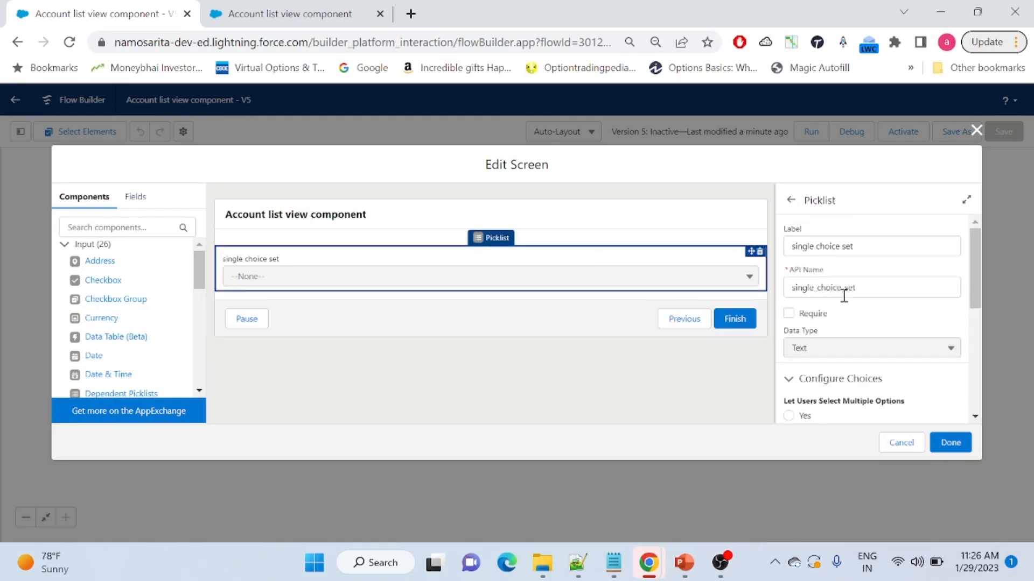
pyautogui.scroll(-1, 974, 307)
pyautogui.scroll(-3, 972, 312)
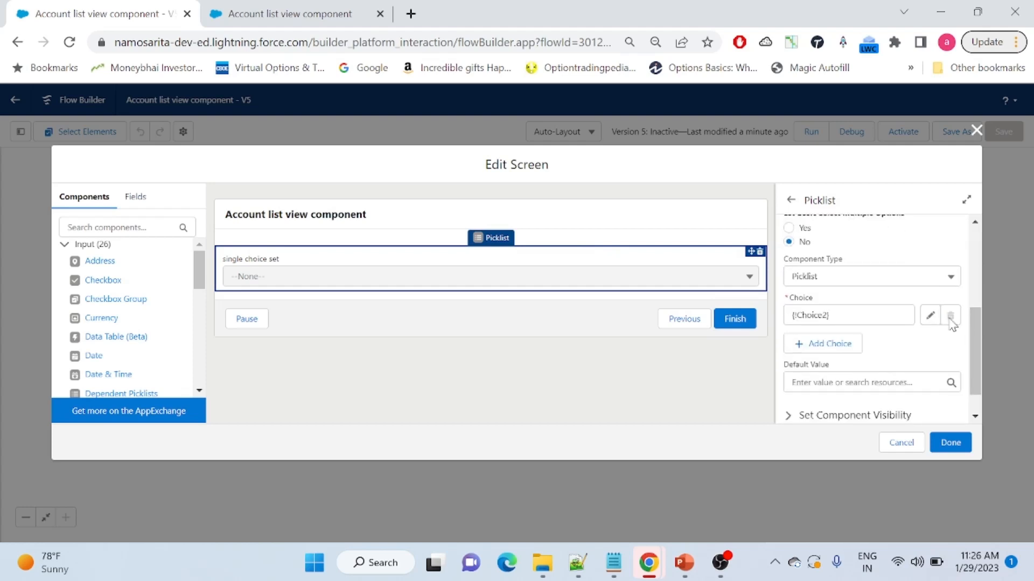
pyautogui.moveTo(870, 315); pyautogui.dragTo(773, 319)
pyautogui.press('BackSpace')
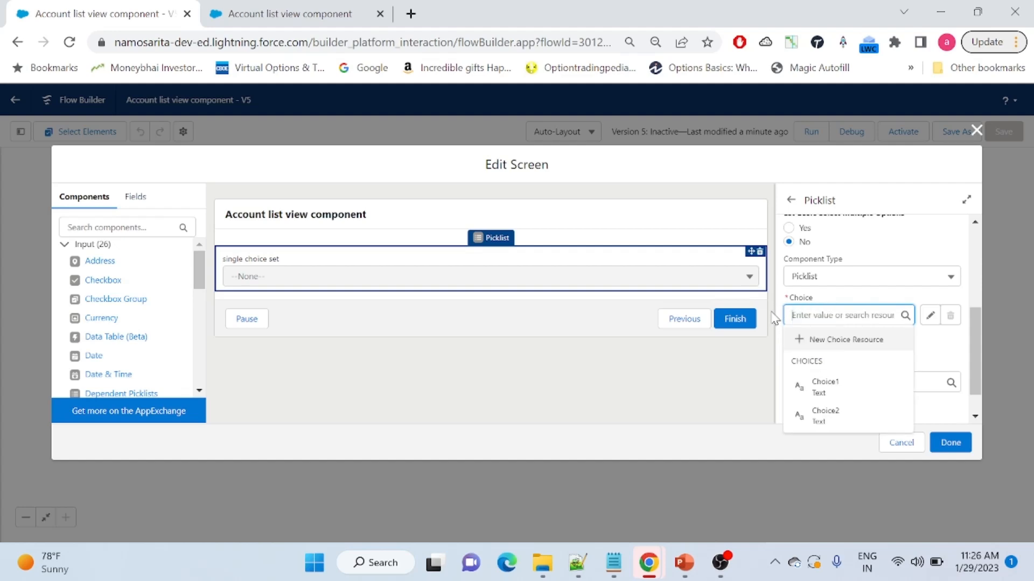
pyautogui.click(832, 340)
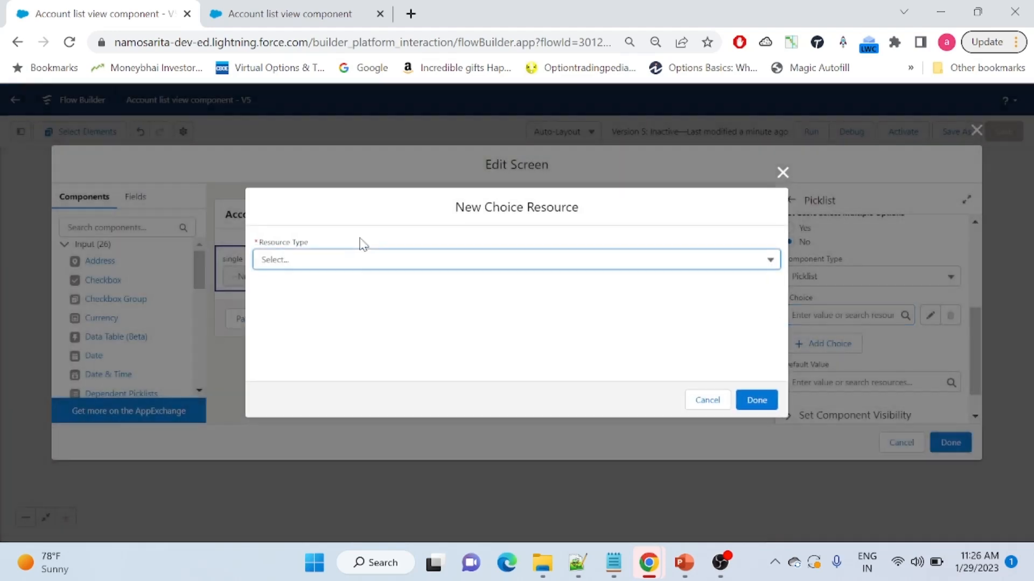
# Set the new choice resource's type to Collection Choice Set, leaving API Name and Collection blank
pyautogui.click(348, 264)
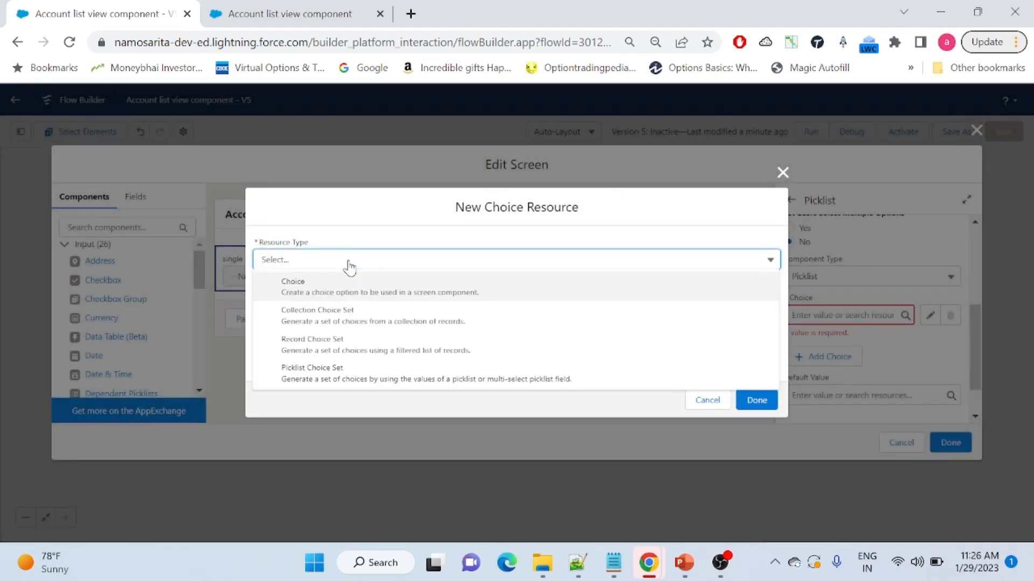
pyautogui.click(370, 318)
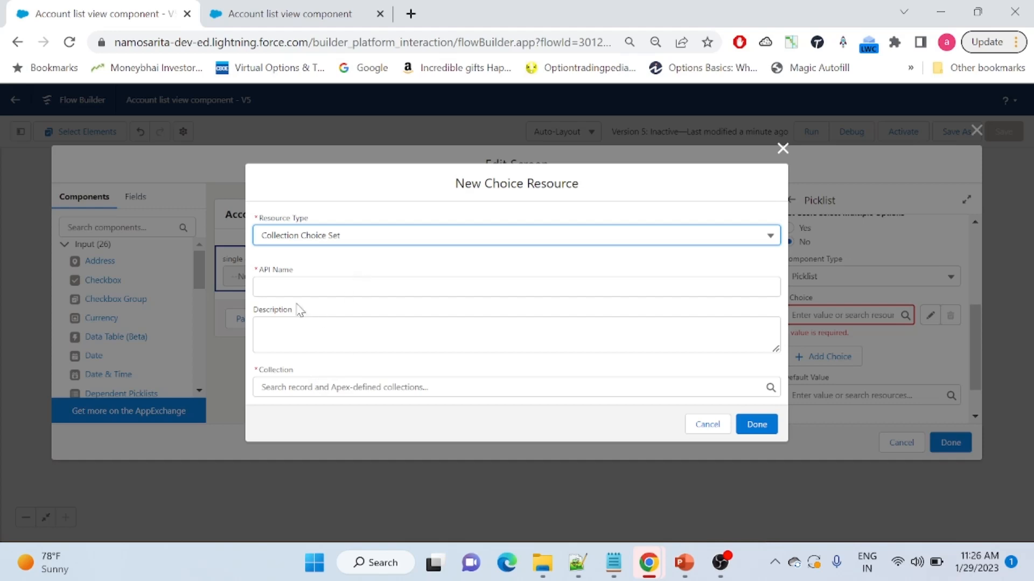
pyautogui.click(420, 385)
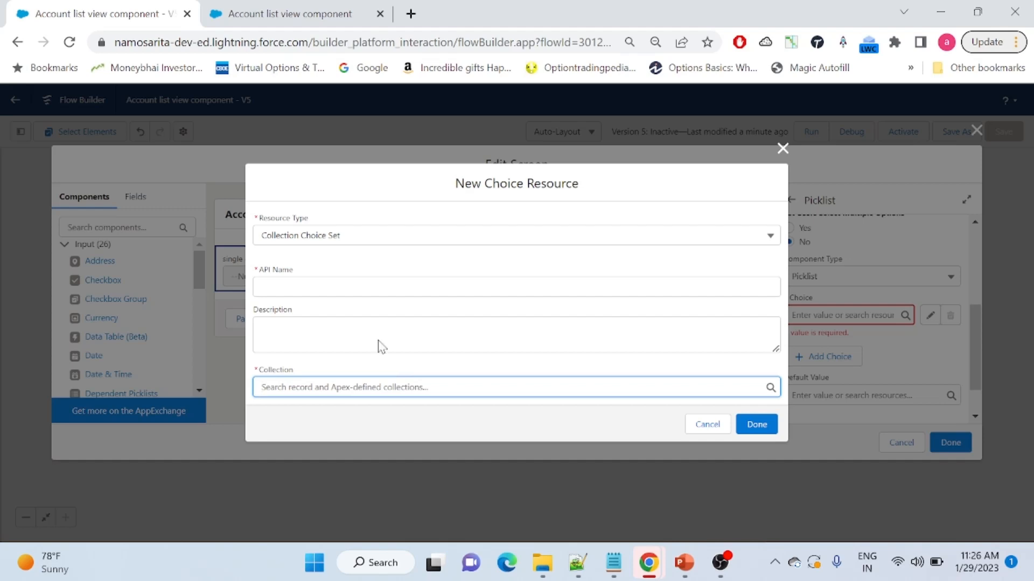
pyautogui.click(337, 288)
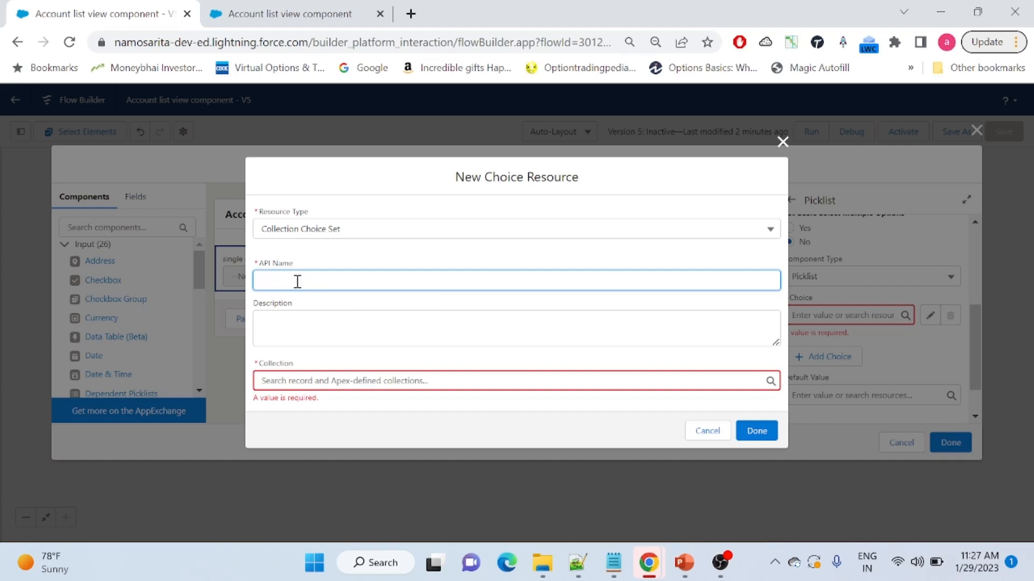
pyautogui.click(278, 384)
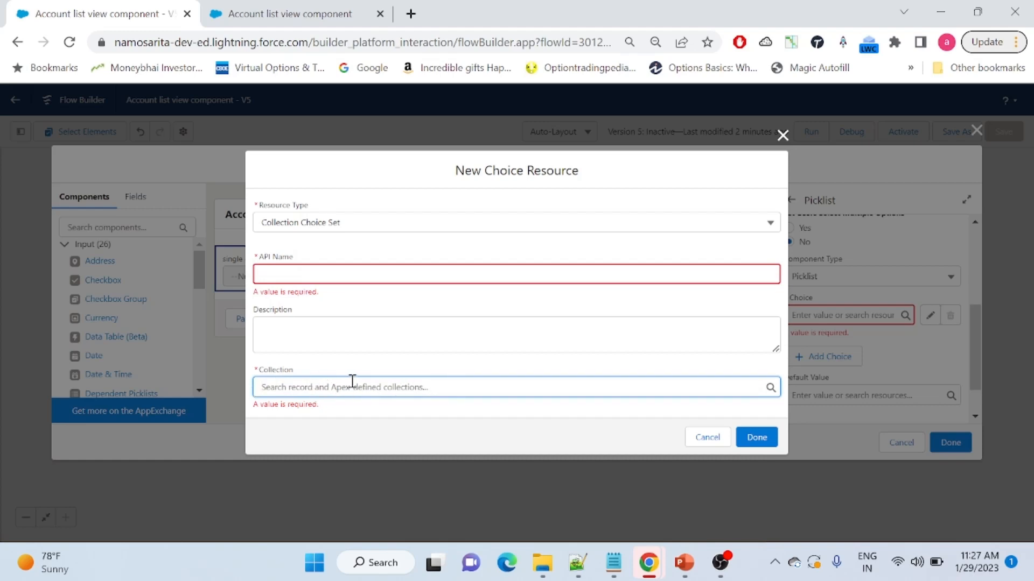
pyautogui.click(362, 406)
pyautogui.click(327, 387)
# Discard the collection choice set and add a second empty choice row to the picklist
pyautogui.click(782, 135)
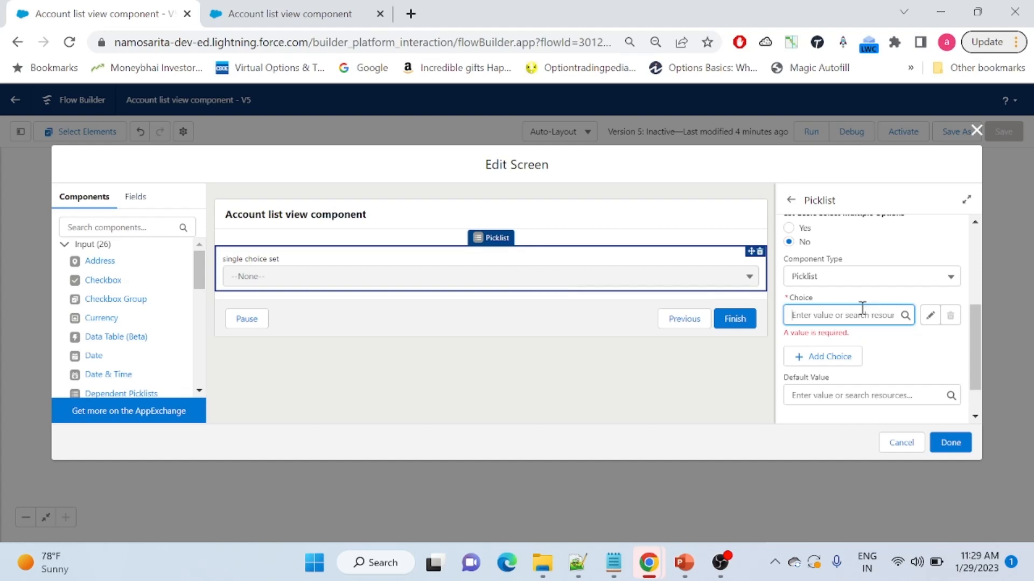
pyautogui.click(817, 359)
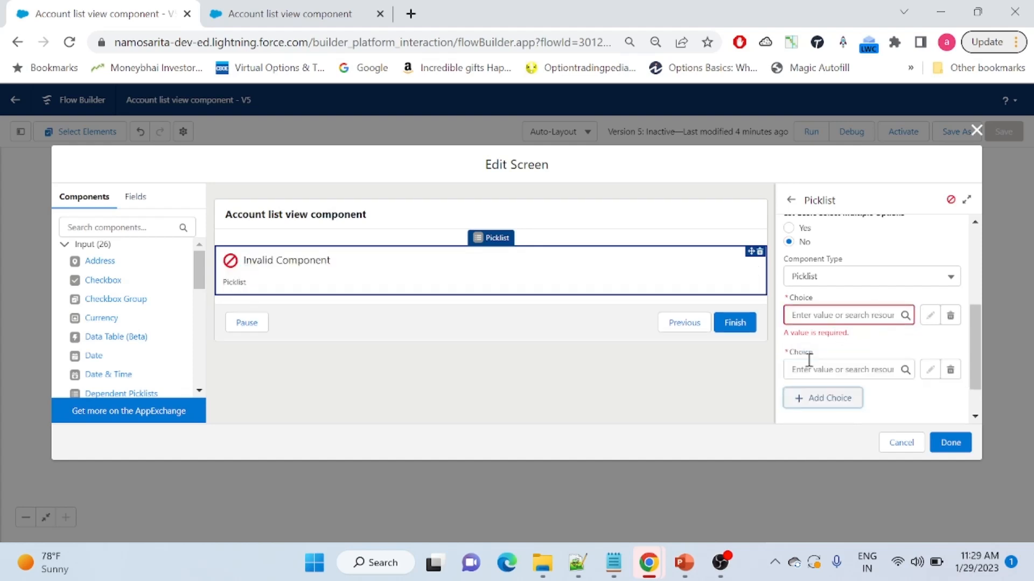
# Remove the extra empty choice row and start a new choice resource
pyautogui.click(950, 370)
pyautogui.click(846, 315)
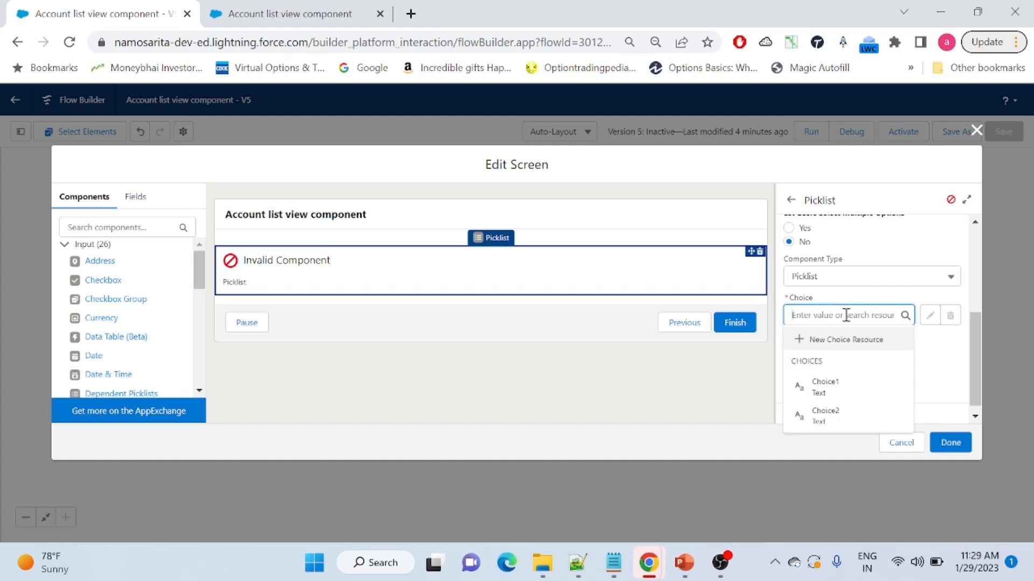
pyautogui.click(821, 338)
# Make it a Picklist Choice Set with API Name RatingField on the Account object
pyautogui.click(327, 260)
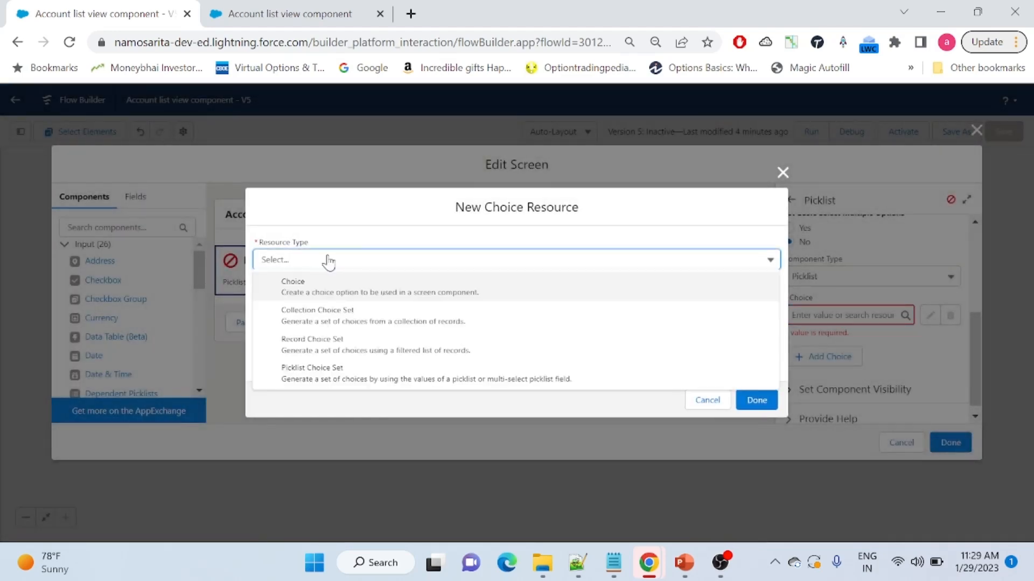
pyautogui.click(401, 384)
pyautogui.click(380, 286)
pyautogui.write('RatingField')
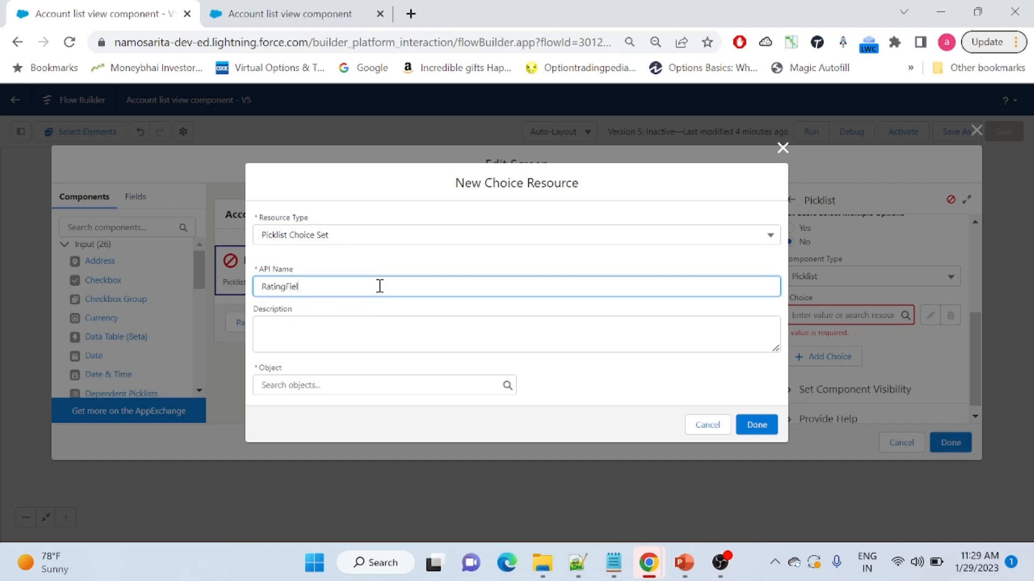
pyautogui.click(328, 386)
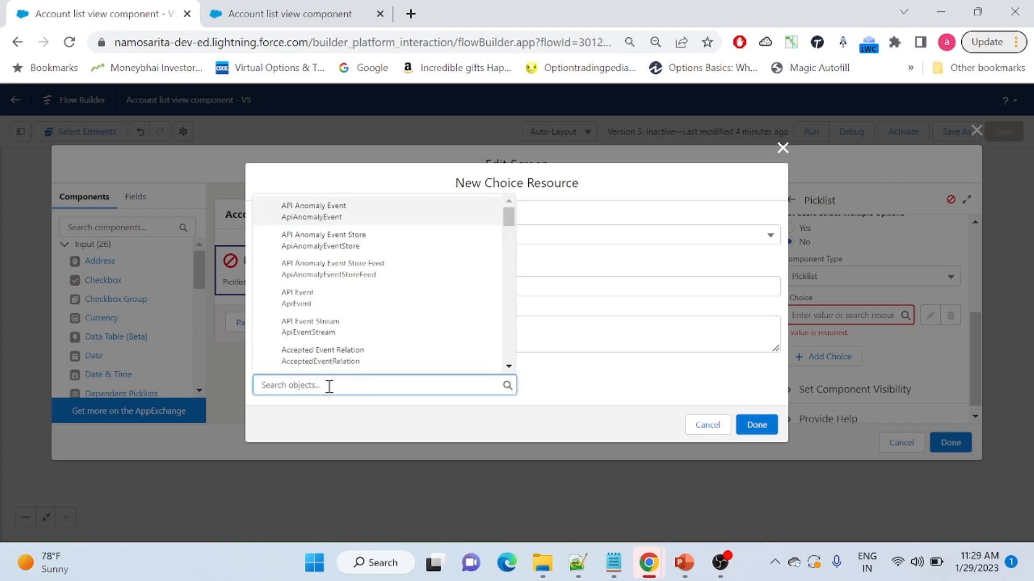
pyautogui.write('account')
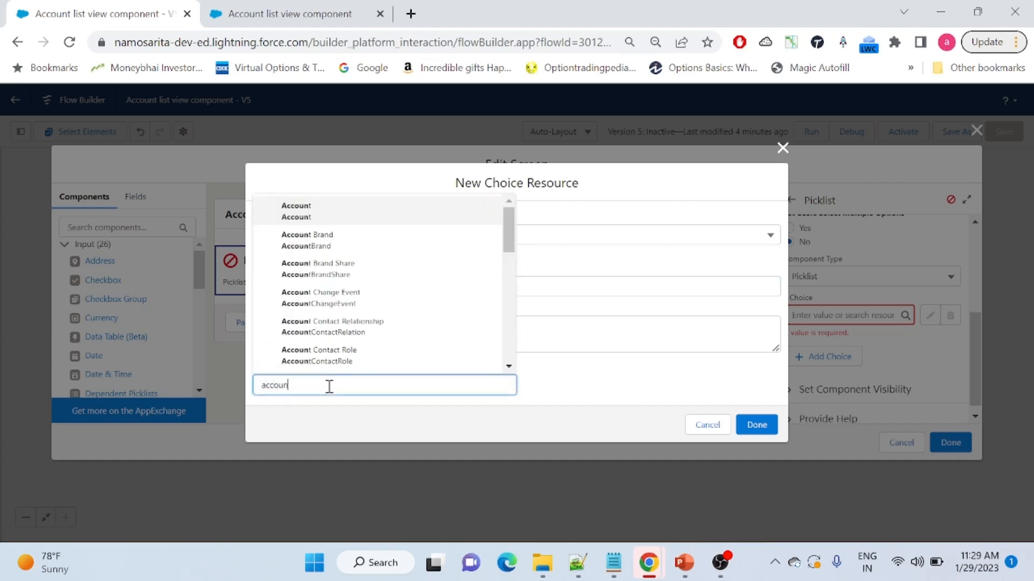
pyautogui.click(380, 210)
pyautogui.click(670, 360)
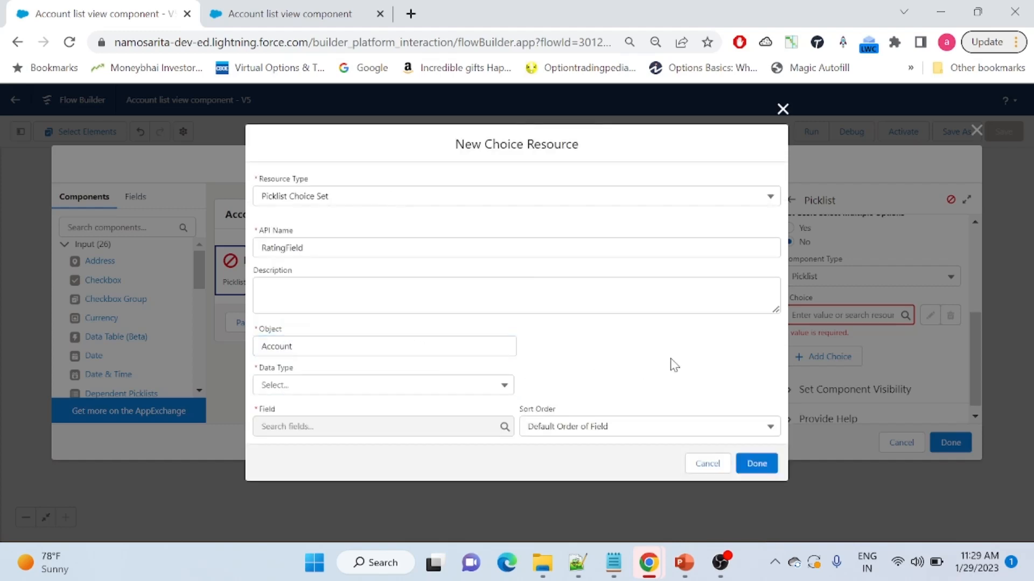
# Give RatingField data type Picklist, the Account Rating field and the default sort order, then save it
pyautogui.click(347, 385)
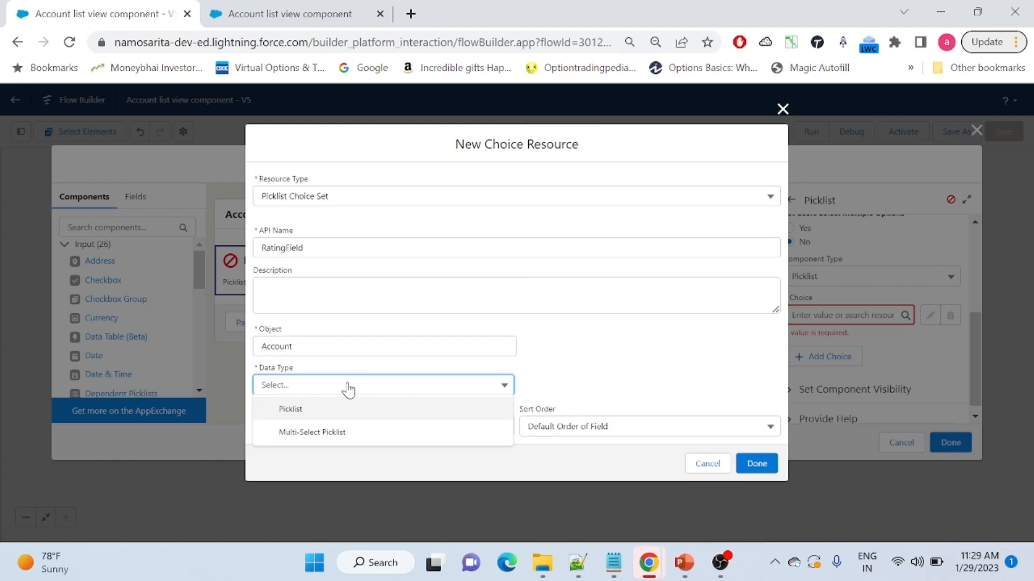
pyautogui.click(334, 416)
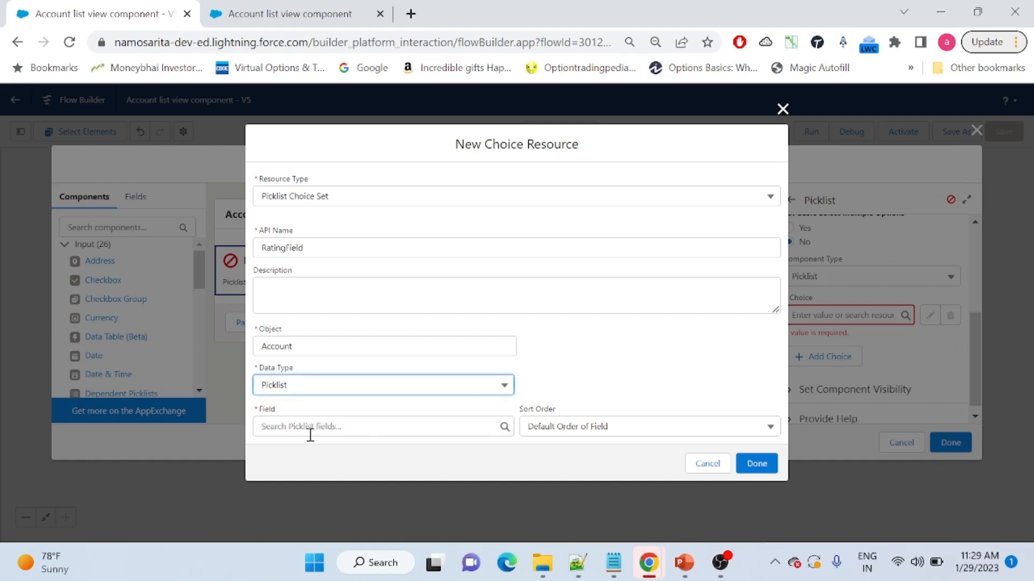
pyautogui.click(286, 428)
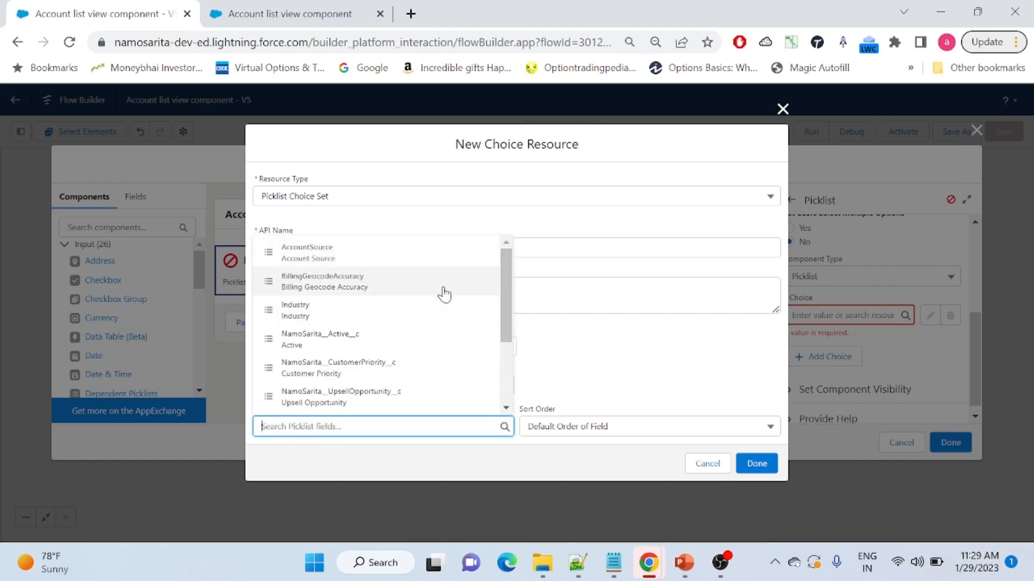
pyautogui.scroll(-1, 509, 279)
pyautogui.scroll(1, 509, 286)
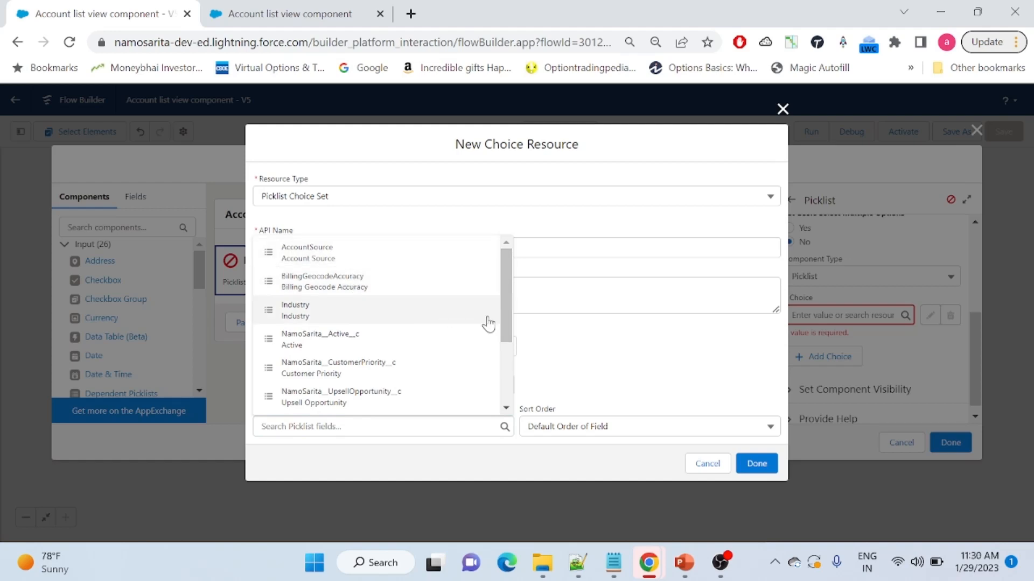
pyautogui.moveTo(505, 280); pyautogui.dragTo(495, 353)
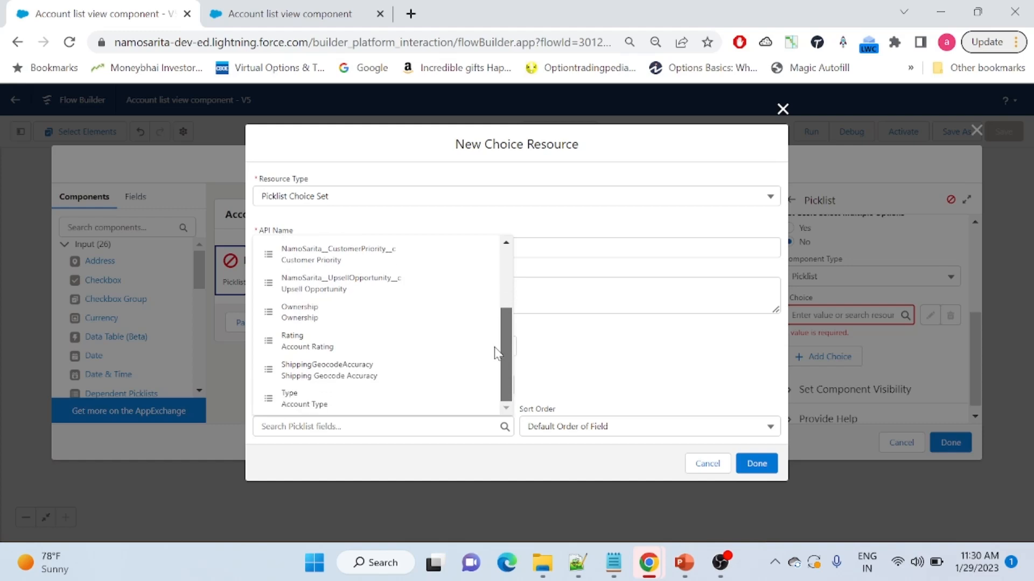
pyautogui.click(330, 342)
pyautogui.click(741, 365)
pyautogui.click(589, 429)
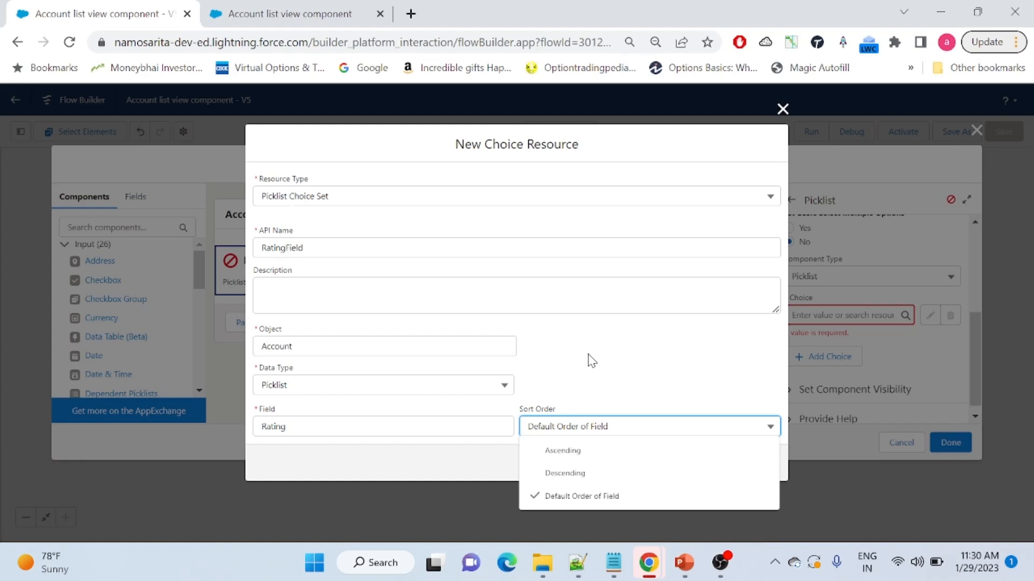
pyautogui.click(577, 501)
pyautogui.click(756, 464)
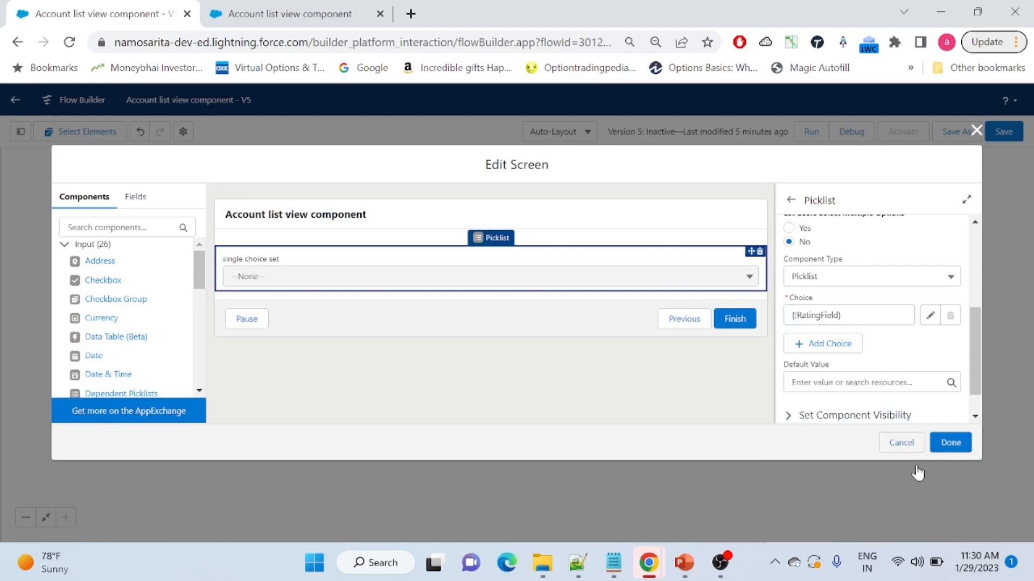
# Apply the screen changes, save the flow as Version 5, and close the old debug tab
pyautogui.click(942, 443)
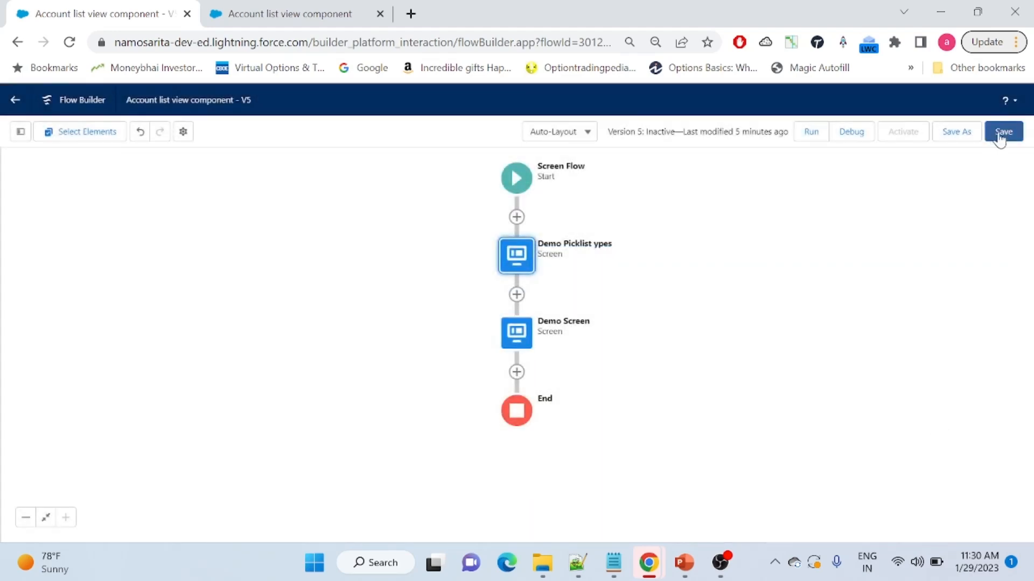
pyautogui.click(1009, 137)
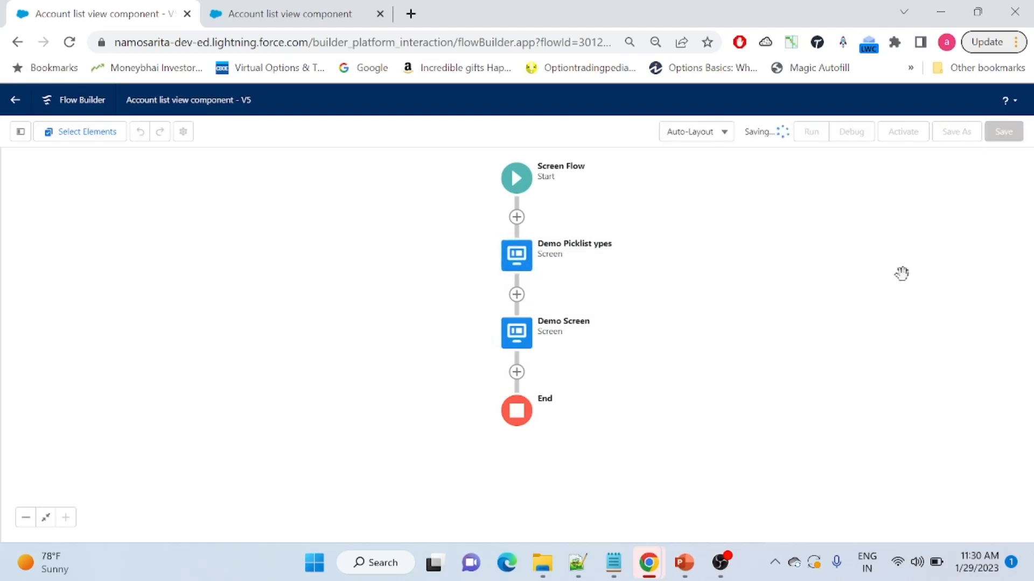
pyautogui.click(381, 14)
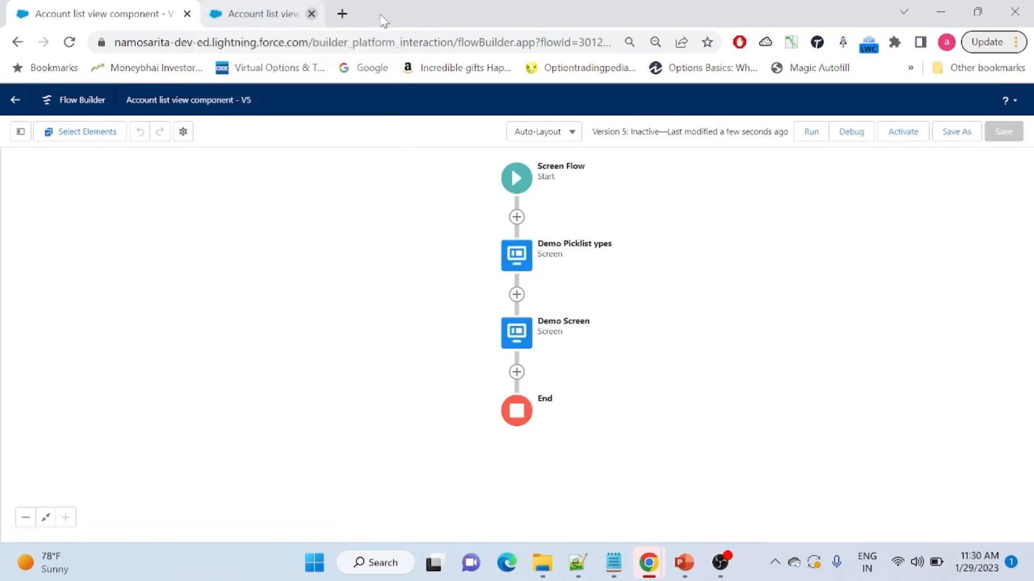
# Debug-run the flow to check the picklist offers Hot, Warm and Cold, then reopen Demo Picklist ypes
pyautogui.click(847, 134)
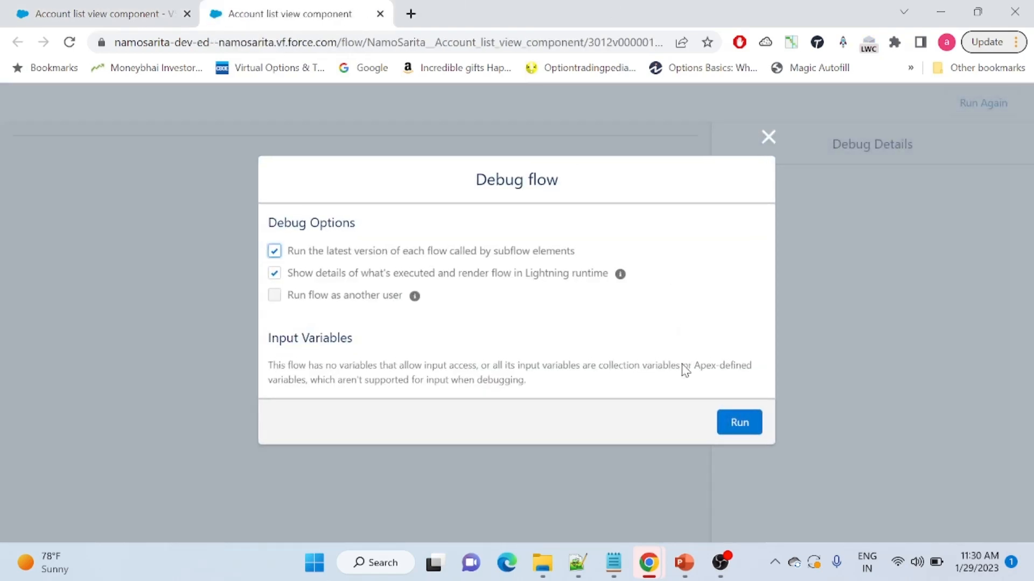
pyautogui.click(738, 424)
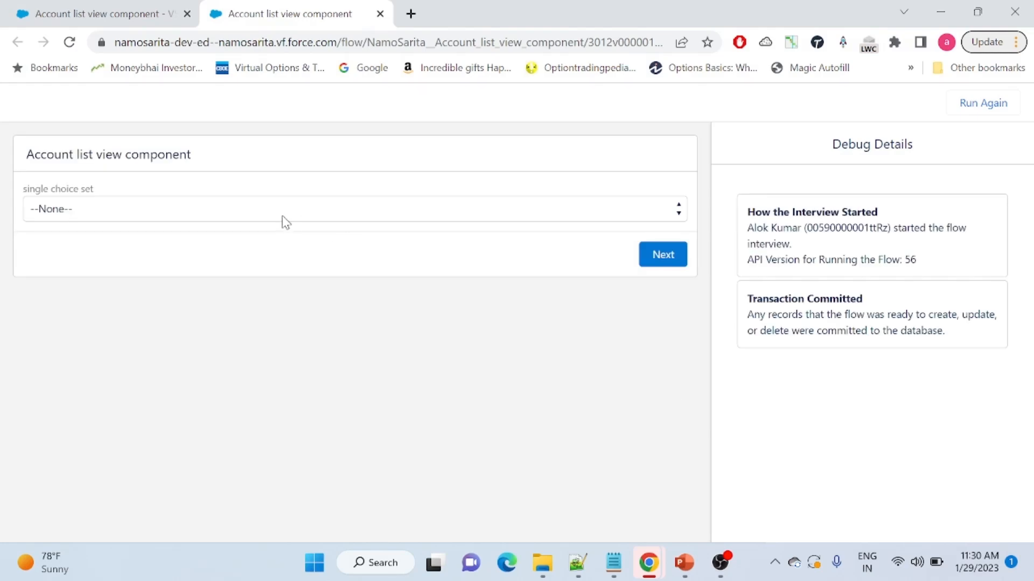
pyautogui.click(282, 214)
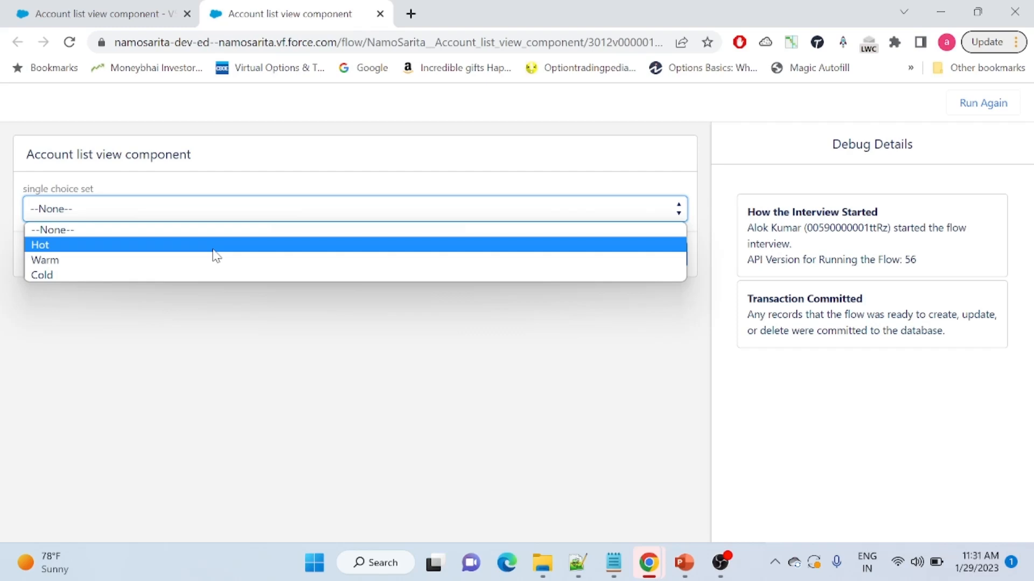
pyautogui.click(203, 306)
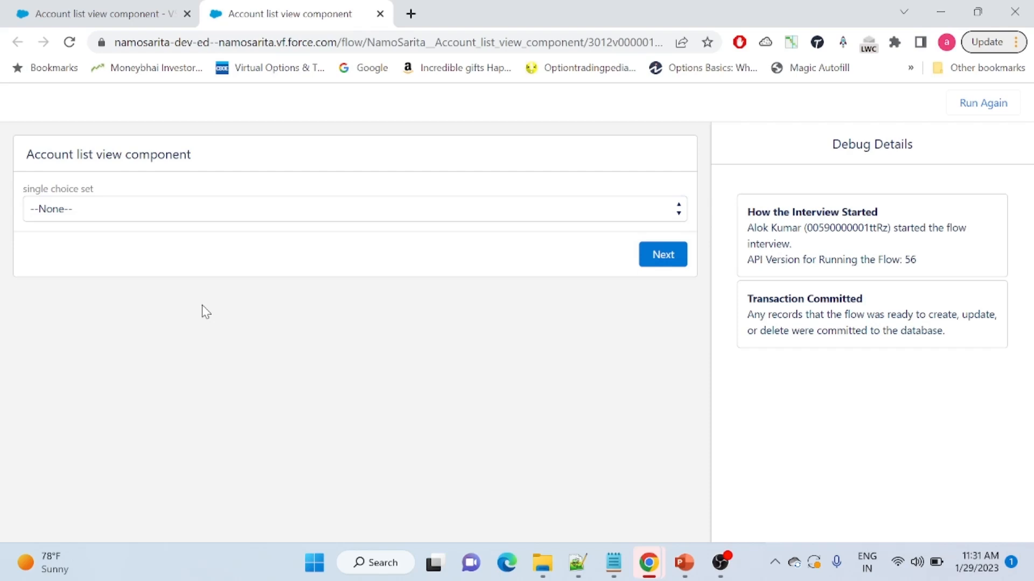
pyautogui.click(143, 9)
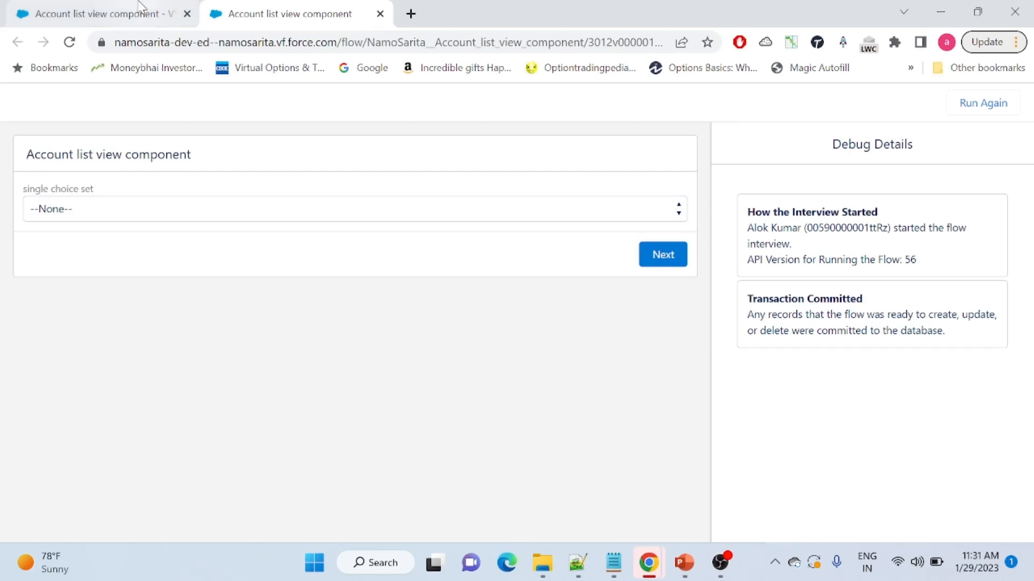
pyautogui.doubleClick(516, 263)
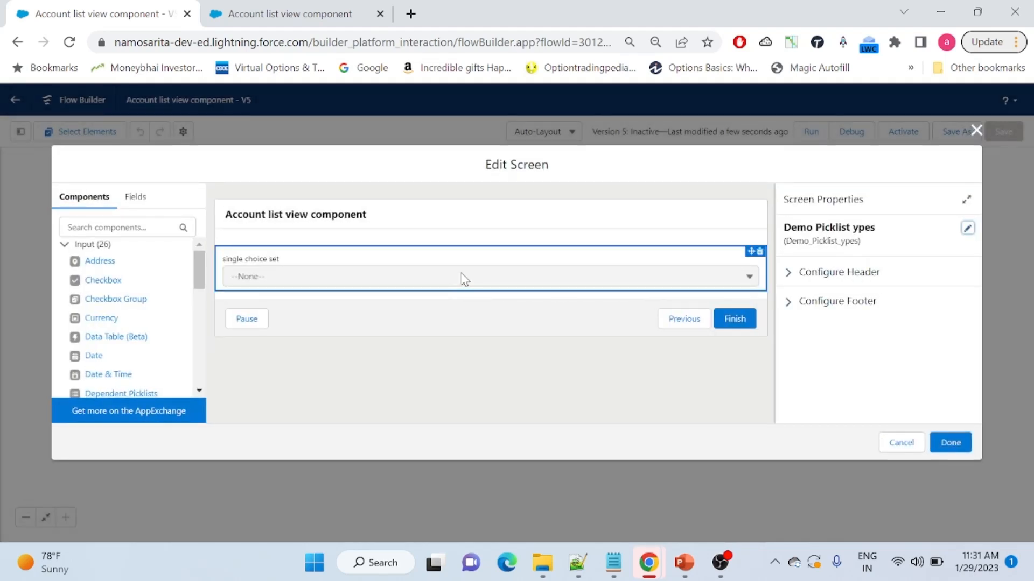
# Delete {!RatingField} from the single choice set picklist's Choice field
pyautogui.click(464, 278)
pyautogui.moveTo(972, 258); pyautogui.dragTo(973, 319)
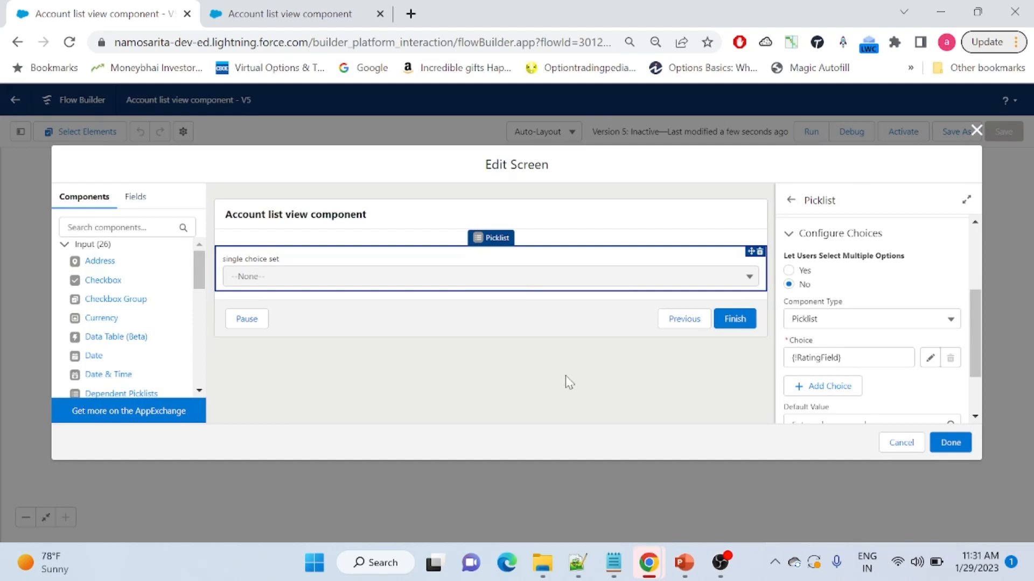
pyautogui.moveTo(860, 357); pyautogui.dragTo(788, 359)
pyautogui.press('BackSpace')
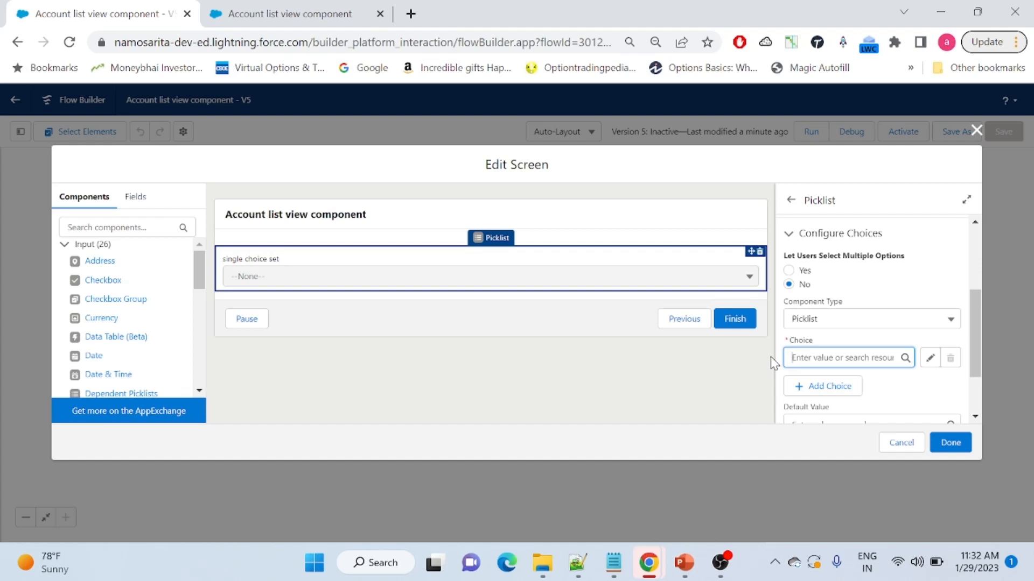
pyautogui.click(868, 358)
pyautogui.click(843, 384)
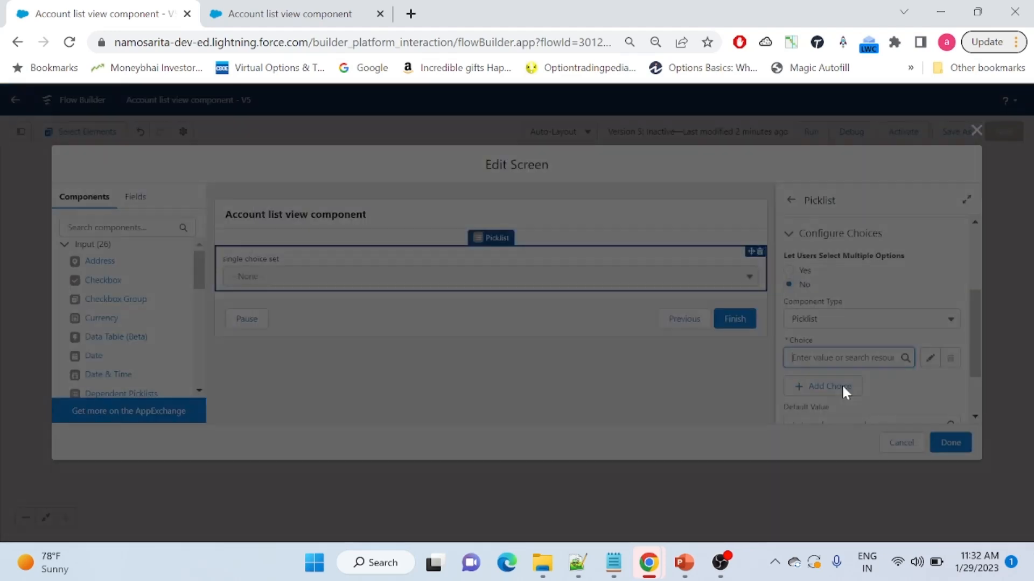
# Make the new resource a Record Choice Set named Recordchoiceexample drawing from Account records
pyautogui.click(411, 263)
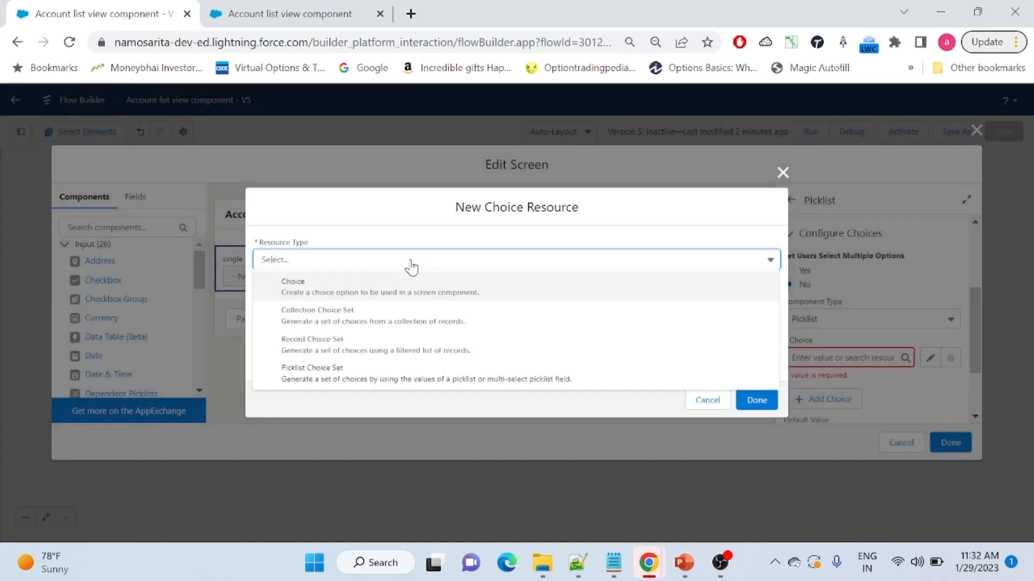
pyautogui.click(393, 350)
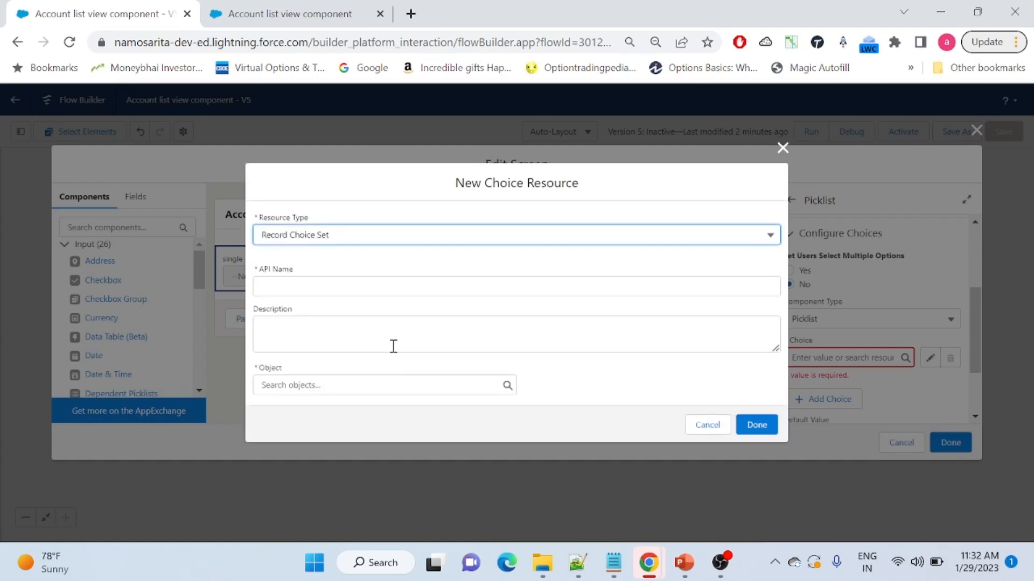
pyautogui.click(348, 288)
pyautogui.write('Recordchoiceexample')
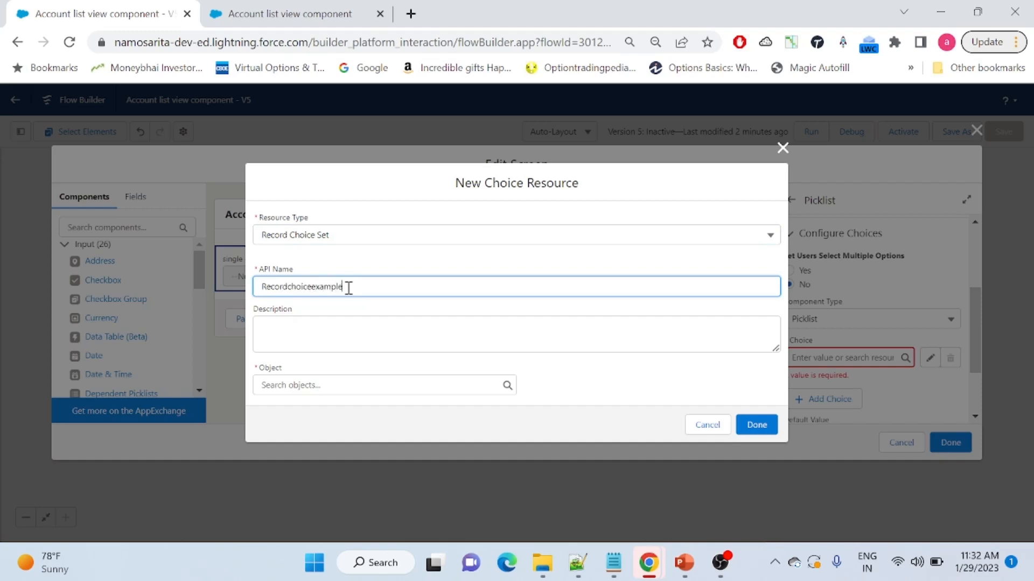
pyautogui.click(310, 388)
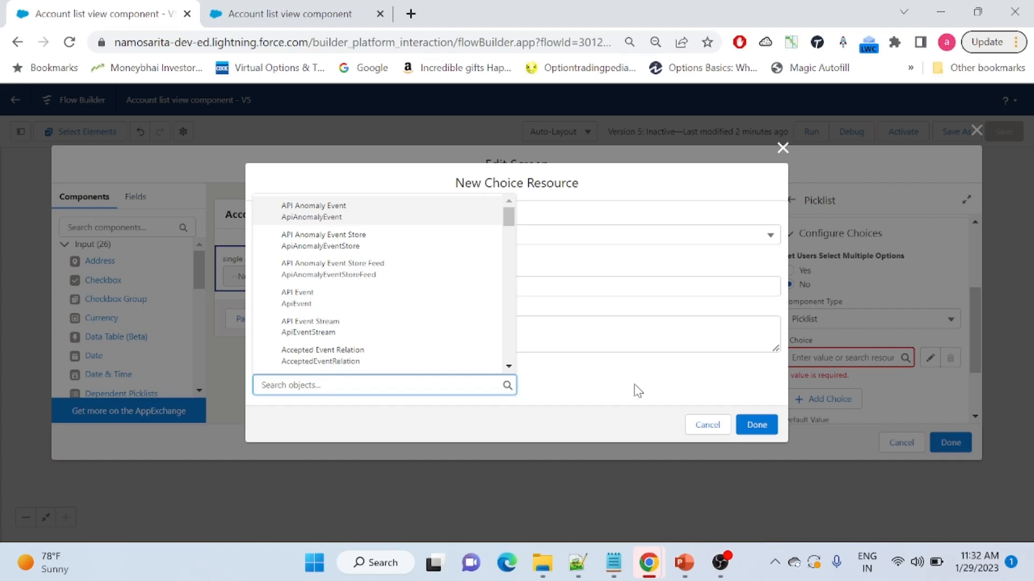
pyautogui.write('account')
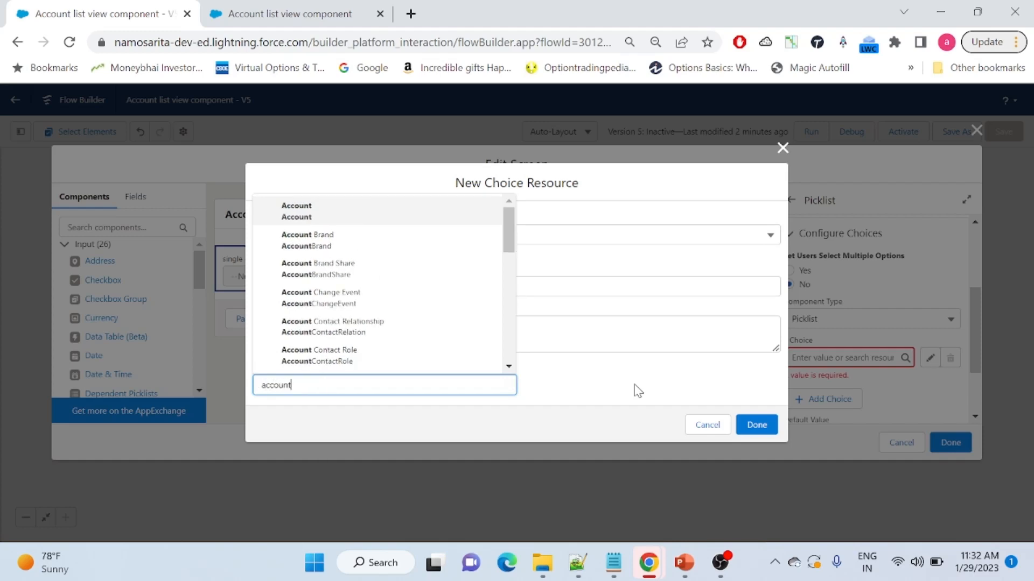
pyautogui.click(374, 216)
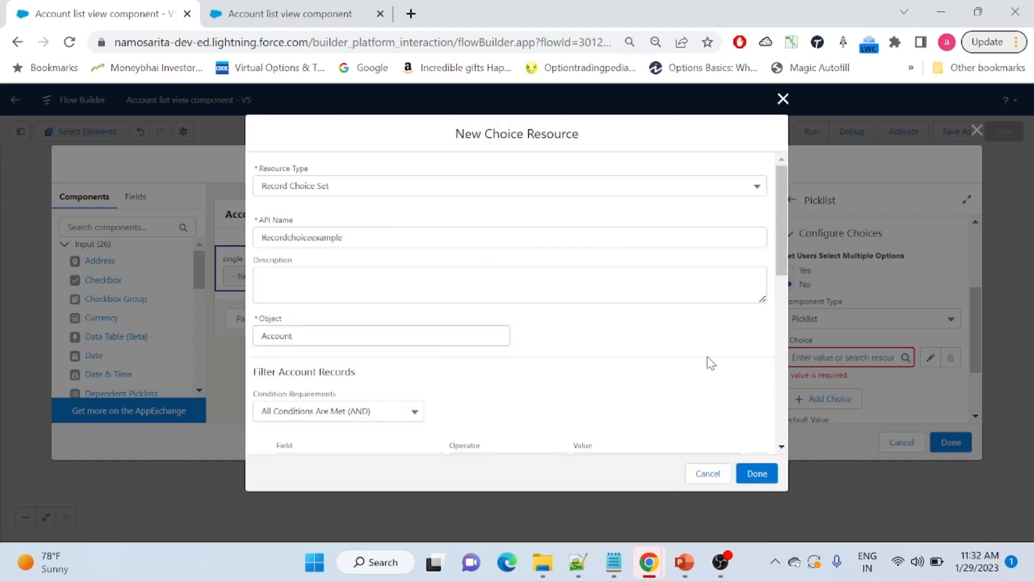
# Filter the Account records by Rating Equals Hot
pyautogui.moveTo(777, 204); pyautogui.dragTo(773, 263)
pyautogui.click(373, 302)
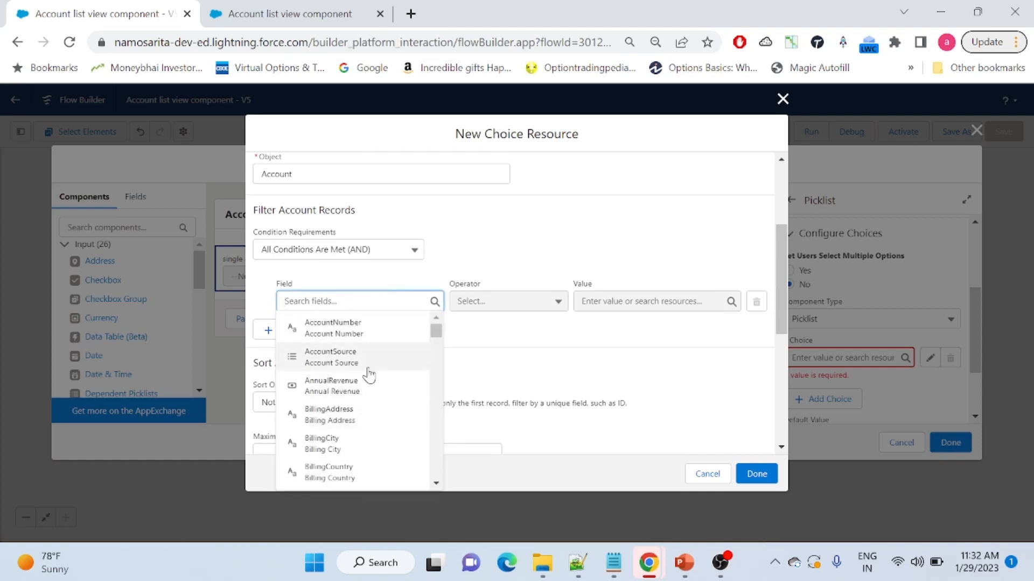
pyautogui.click(436, 483)
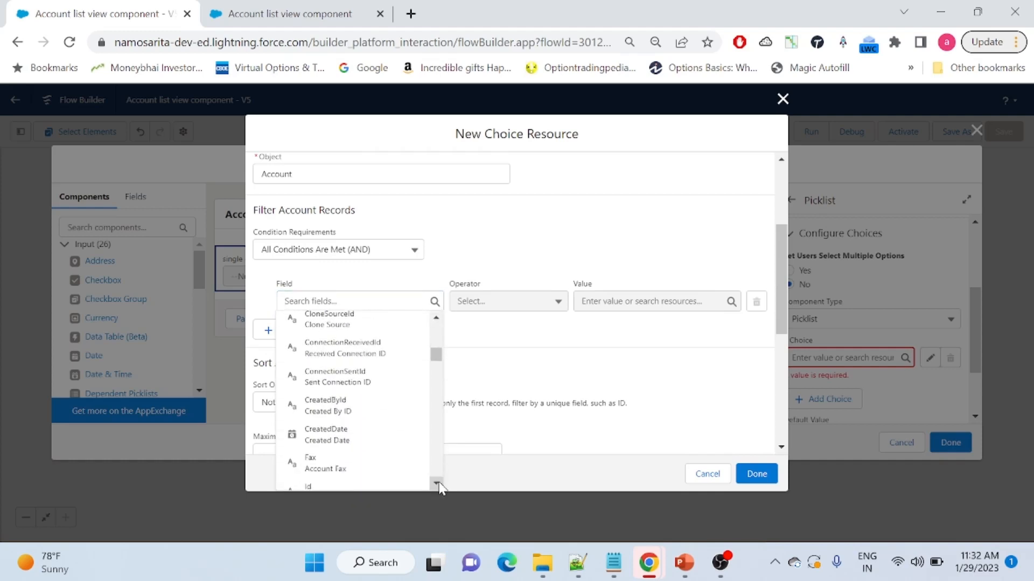
pyautogui.click(371, 281)
pyautogui.click(374, 302)
pyautogui.write('rating')
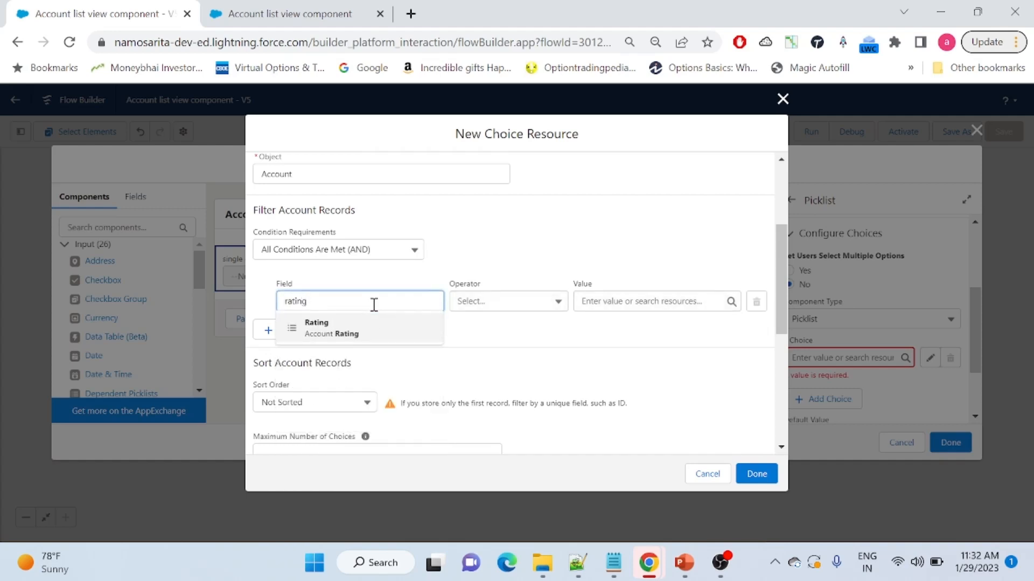
pyautogui.click(389, 336)
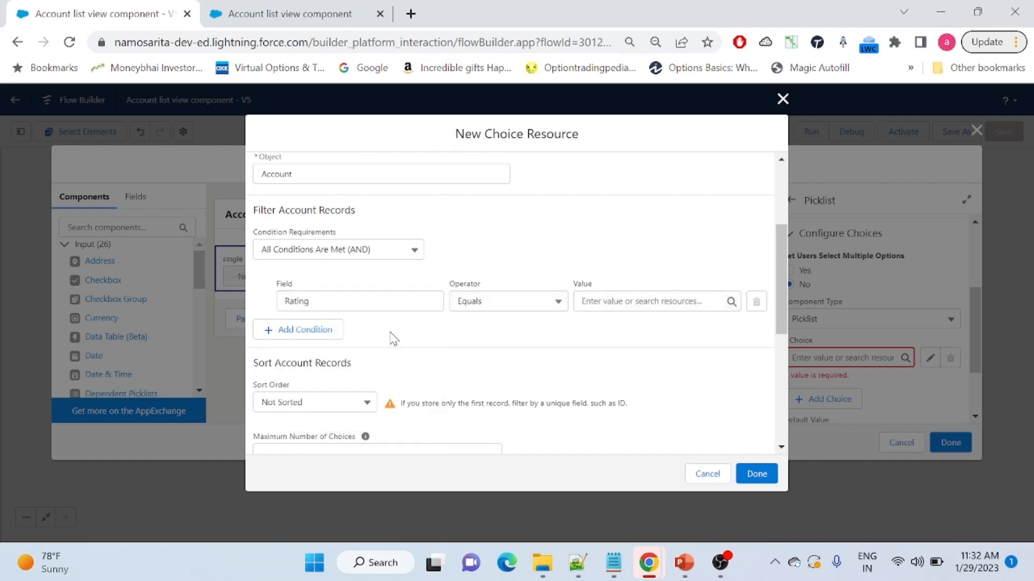
pyautogui.click(635, 299)
pyautogui.click(629, 350)
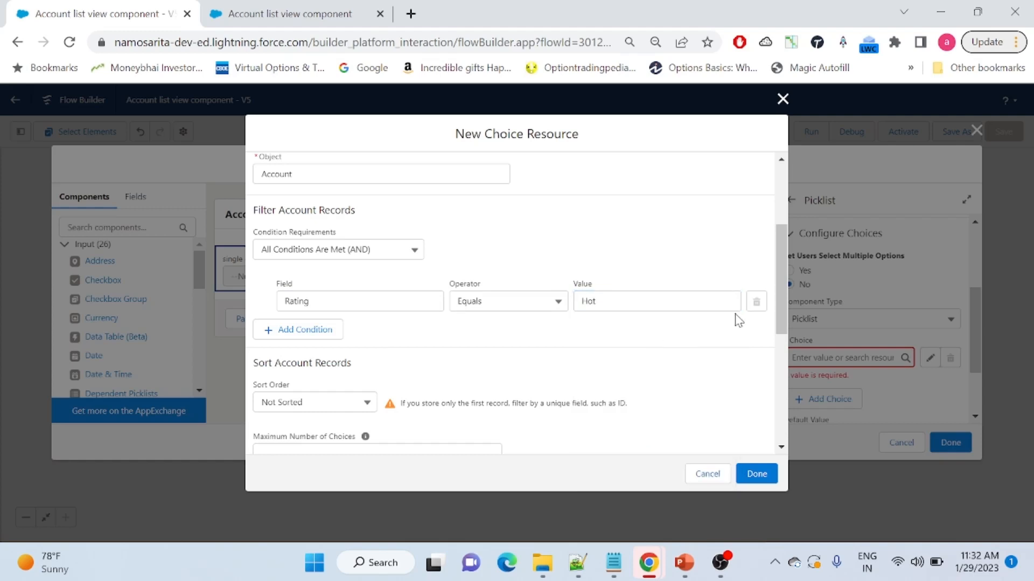
# Look at the option for limiting the number of choices below the filter
pyautogui.moveTo(780, 238); pyautogui.dragTo(777, 294)
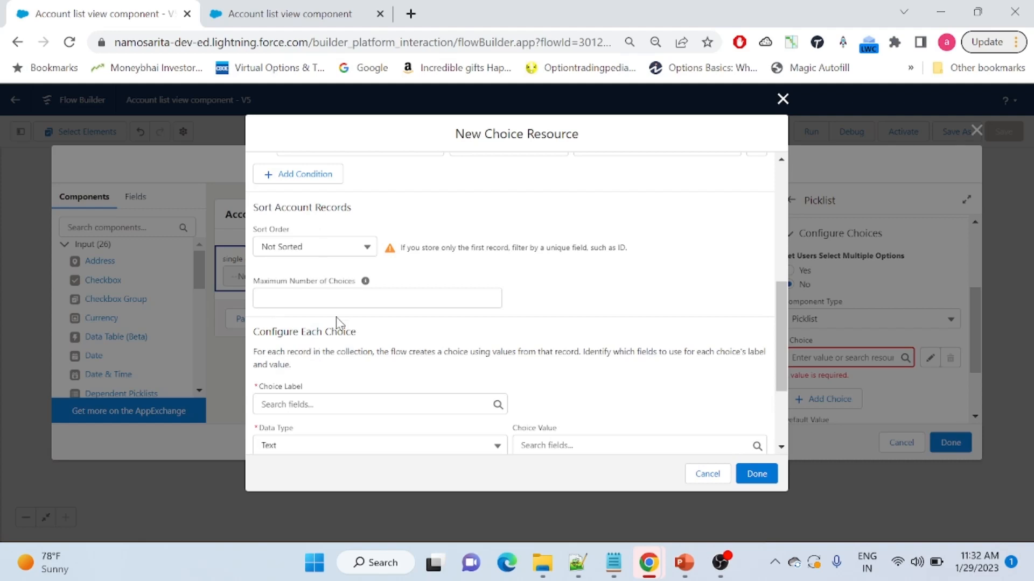
pyautogui.click(386, 297)
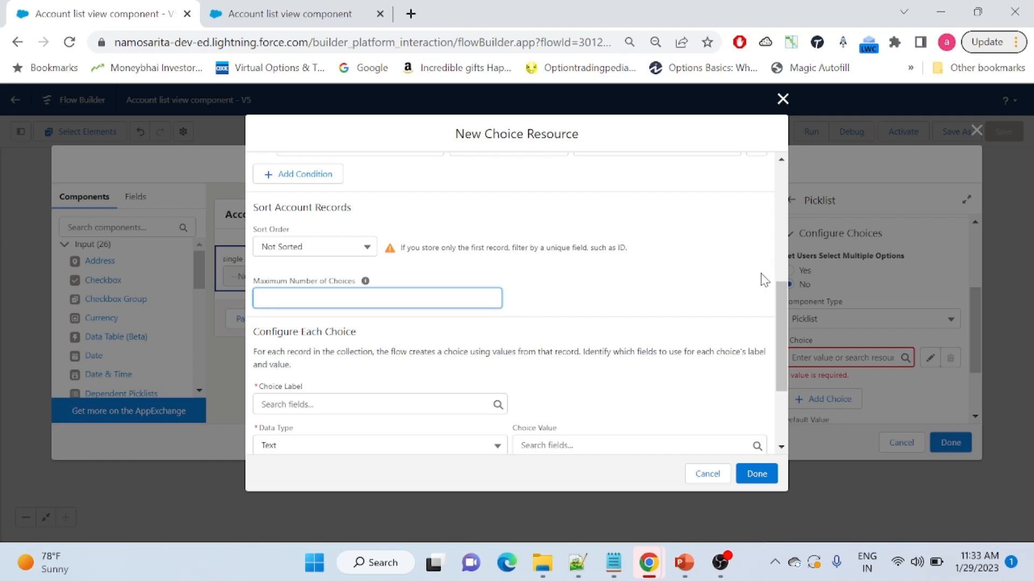
pyautogui.moveTo(787, 348); pyautogui.dragTo(788, 279)
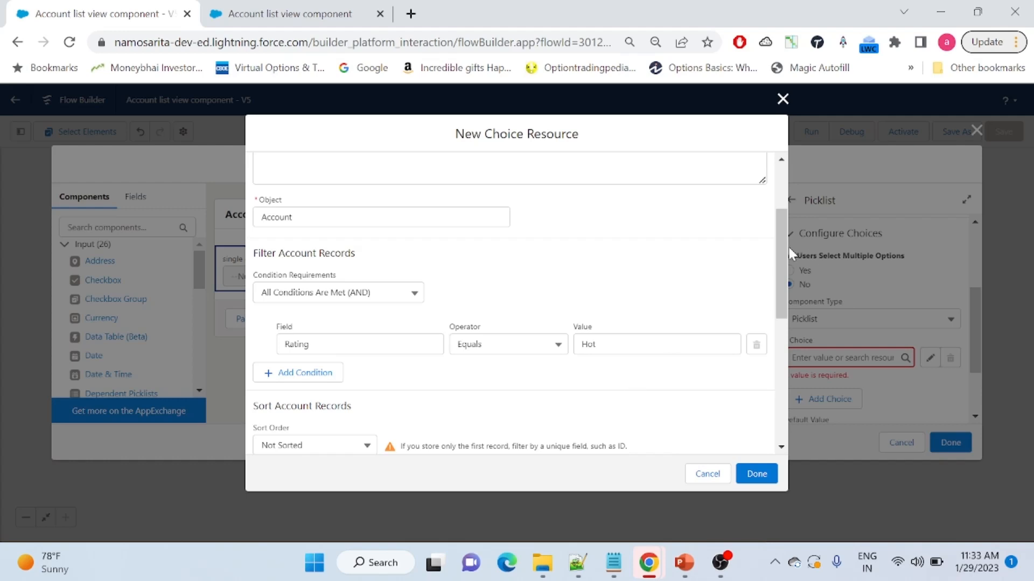
# Enter 5 as the Maximum Number of Choices, then clear it to leave it empty
pyautogui.moveTo(783, 244); pyautogui.dragTo(779, 350)
pyautogui.click(360, 240)
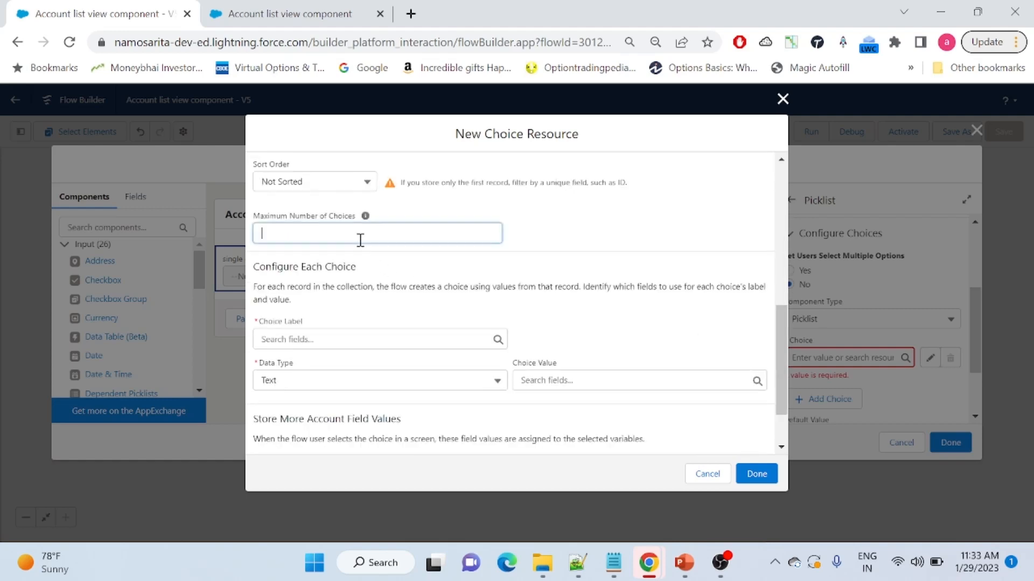
pyautogui.write('5')
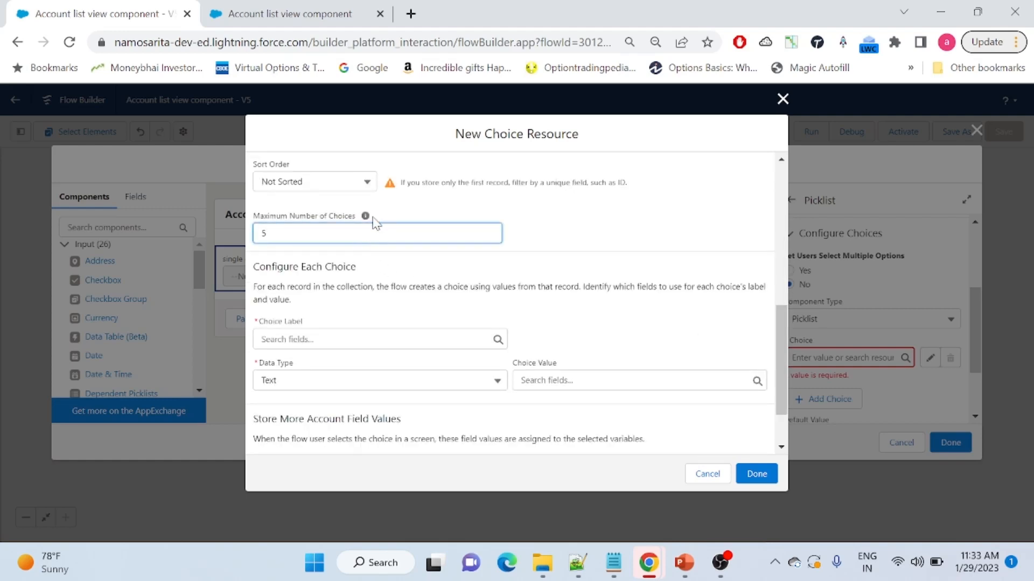
pyautogui.moveTo(366, 218)
pyautogui.press('BackSpace')
pyautogui.click(596, 234)
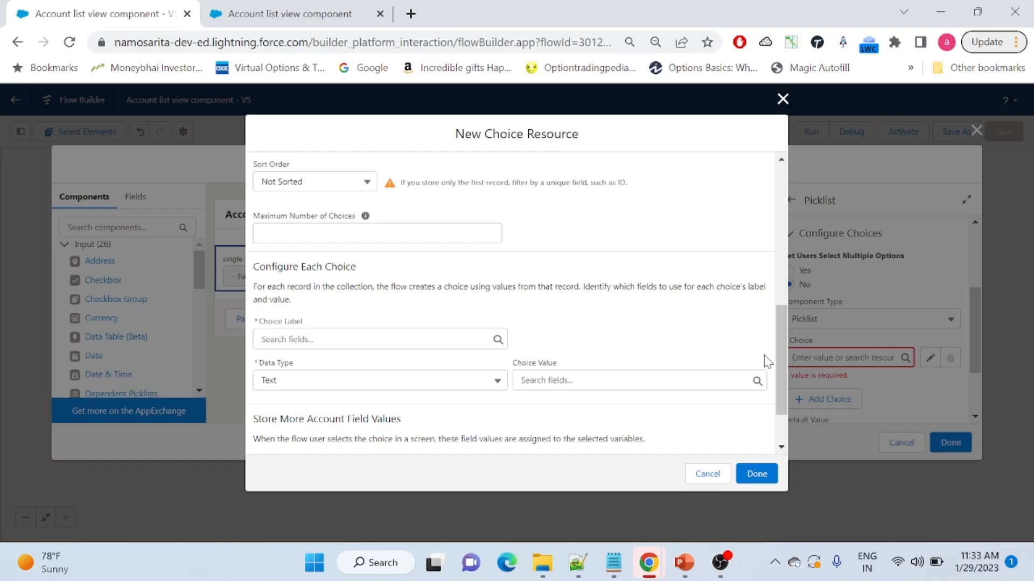
# Show the Account fields available for the Choice Label under Configure Each Choice
pyautogui.moveTo(780, 353); pyautogui.dragTo(790, 292)
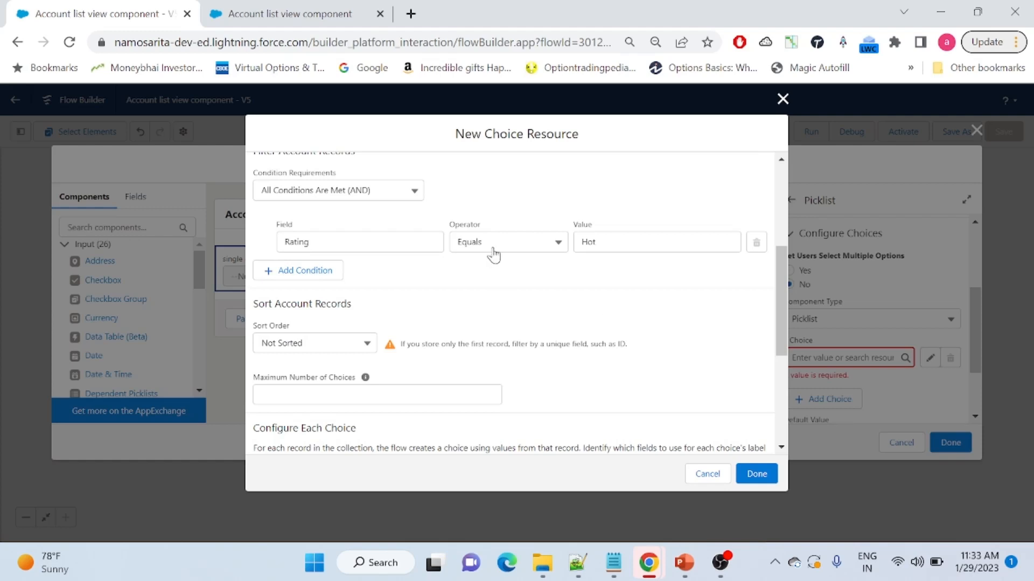
pyautogui.moveTo(786, 295); pyautogui.dragTo(781, 370)
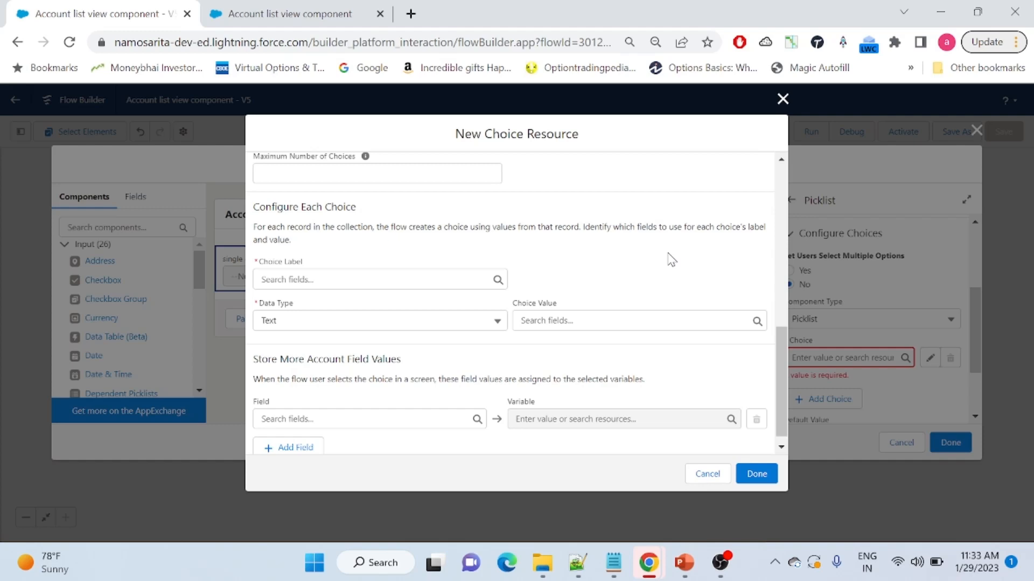
pyautogui.click(338, 278)
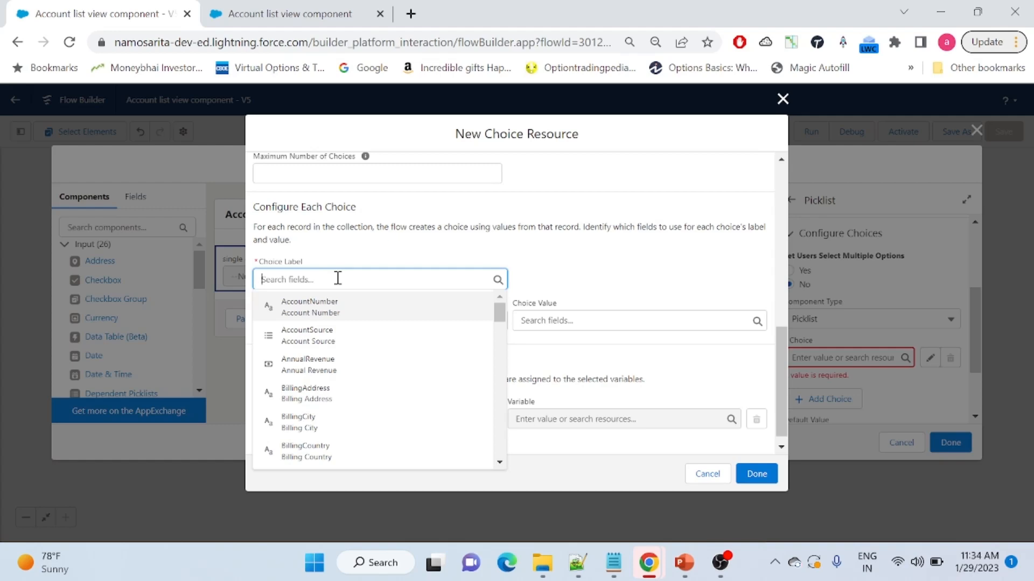
# Set the Choice Label to the Account Name field with Data Type Text
pyautogui.write('name')
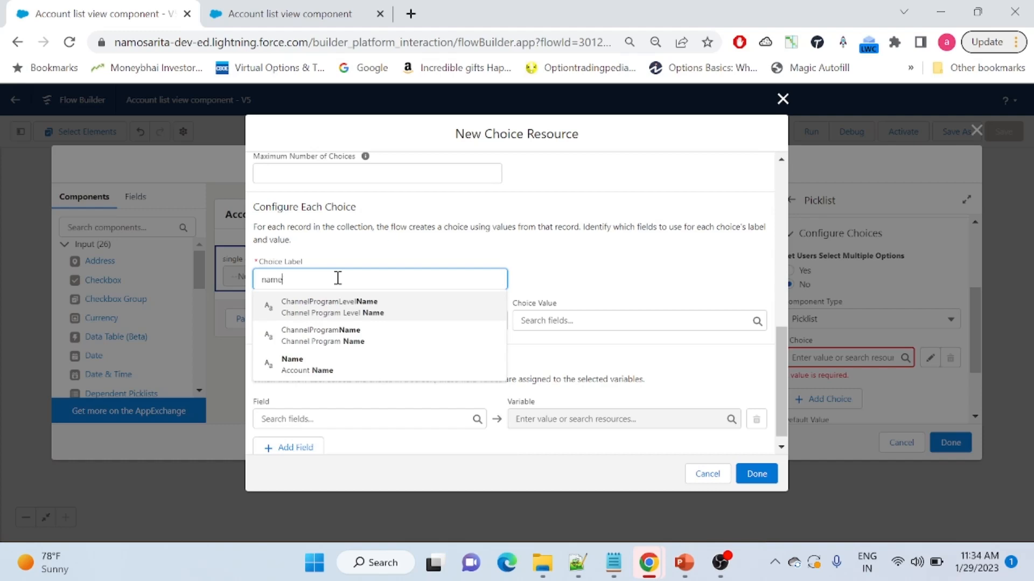
pyautogui.click(285, 364)
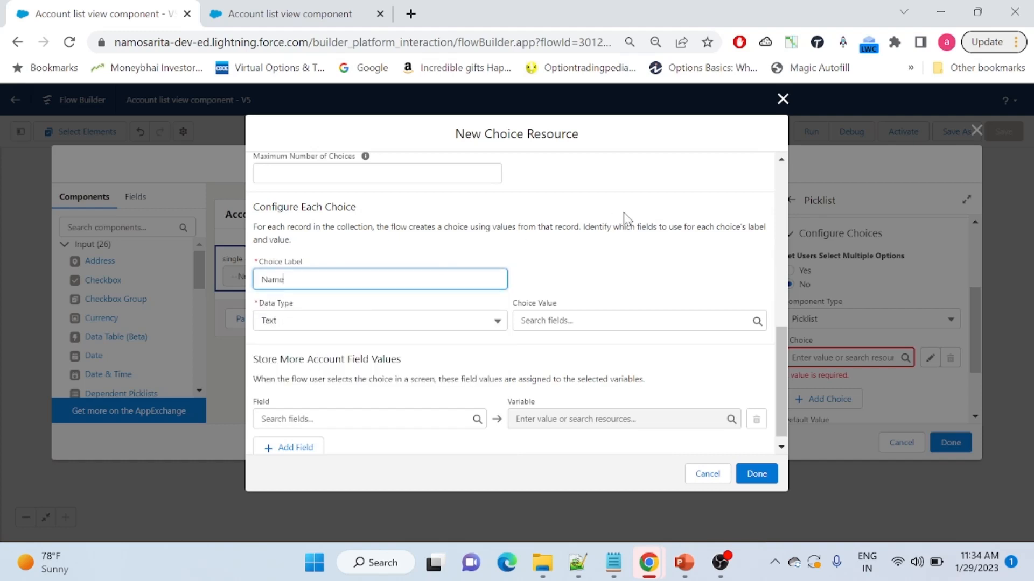
pyautogui.click(566, 252)
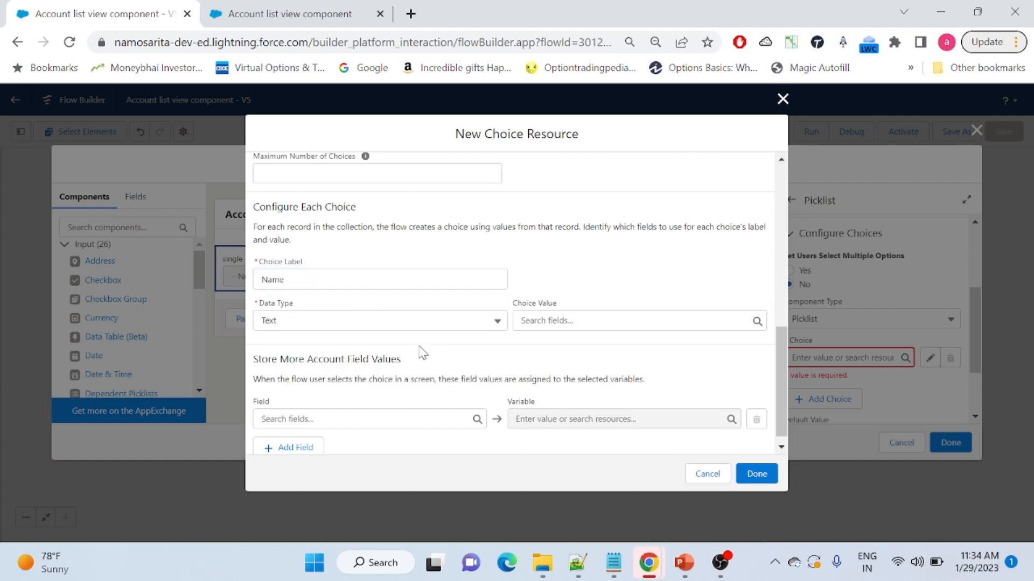
pyautogui.rightClick(346, 327)
pyautogui.click(487, 347)
pyautogui.click(474, 326)
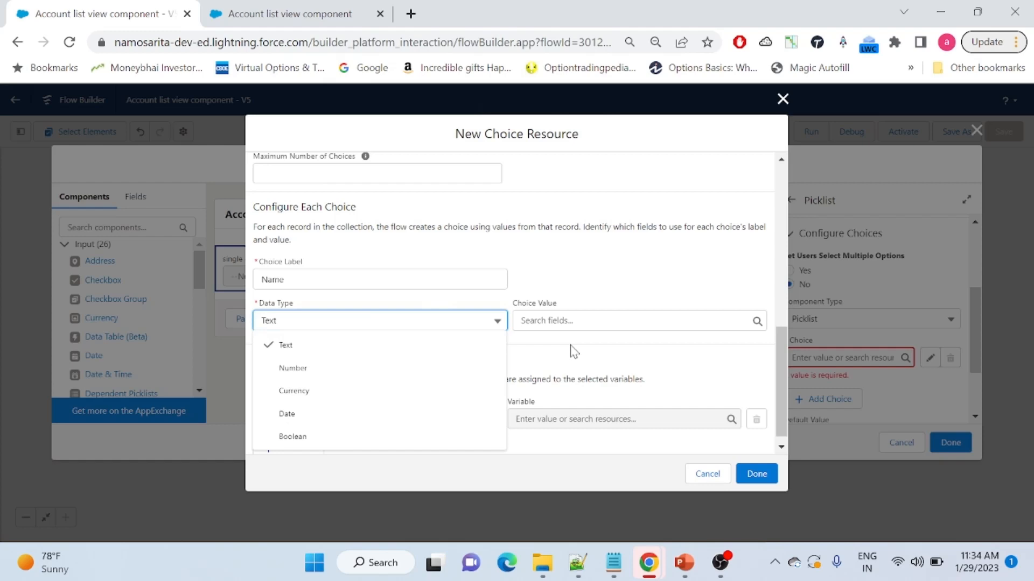
pyautogui.click(349, 349)
# Set the Choice Value to the Account Id field and save the record choice set
pyautogui.click(545, 321)
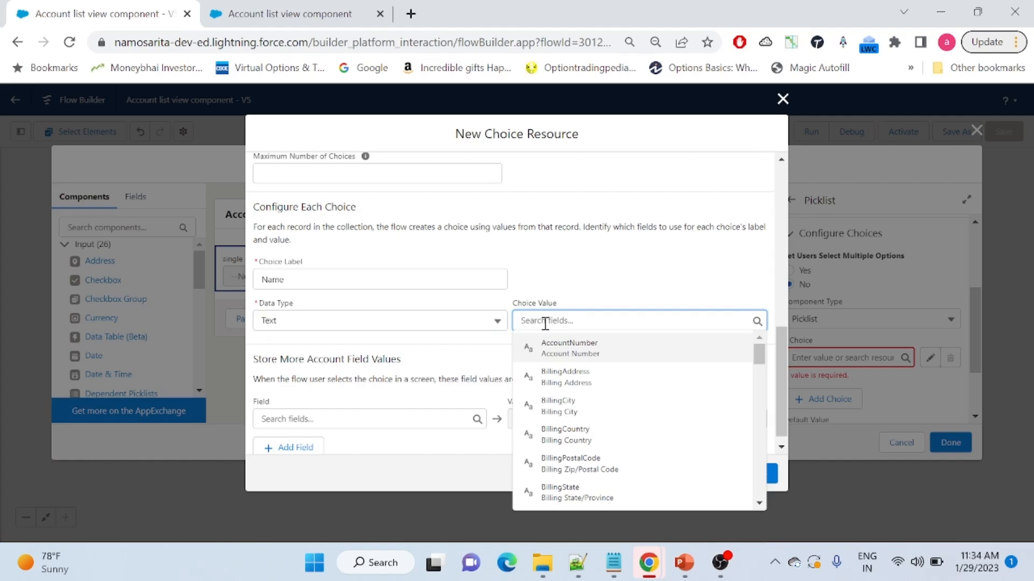
pyautogui.write('id')
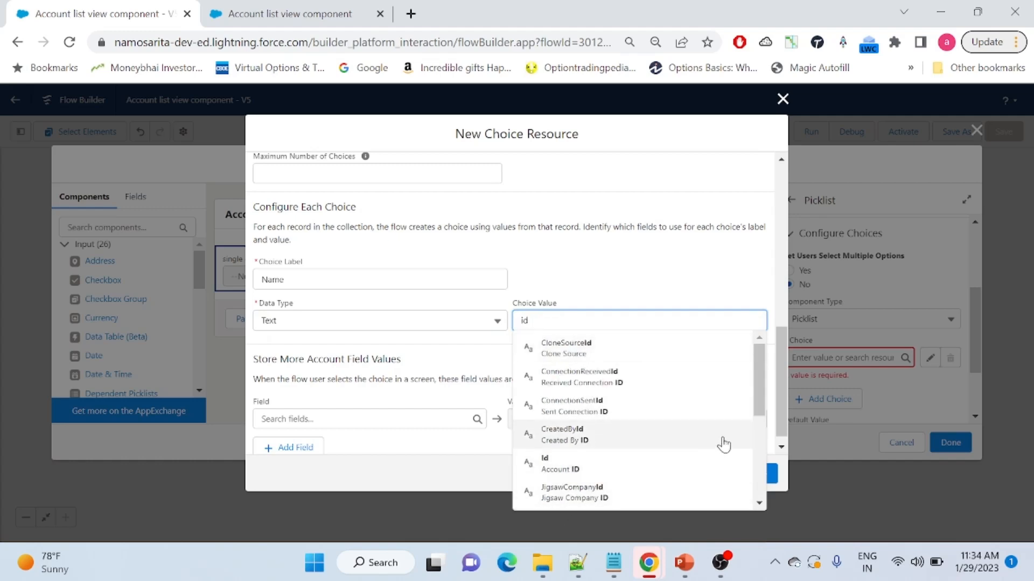
pyautogui.click(583, 464)
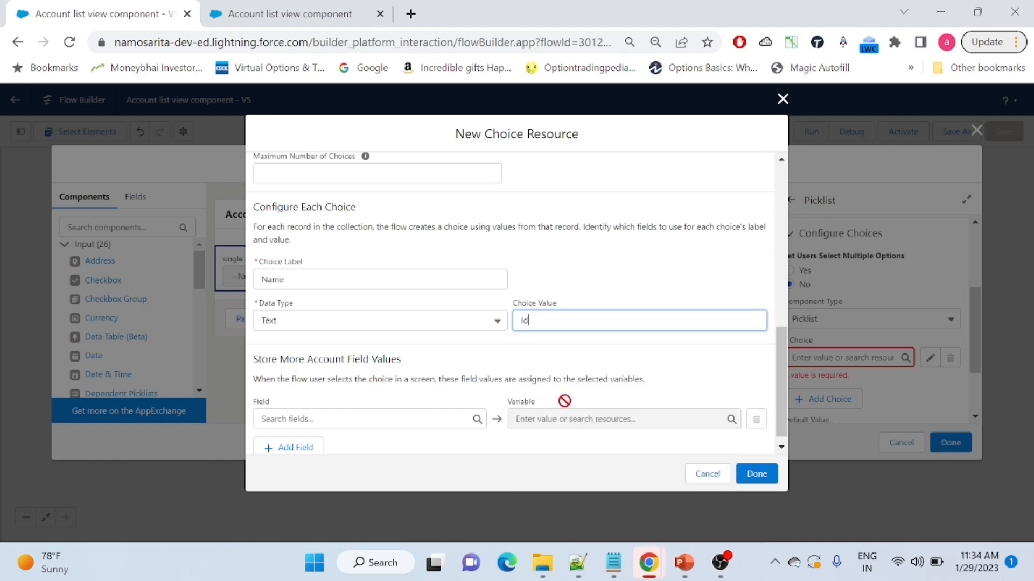
pyautogui.click(541, 349)
pyautogui.moveTo(781, 370); pyautogui.dragTo(781, 402)
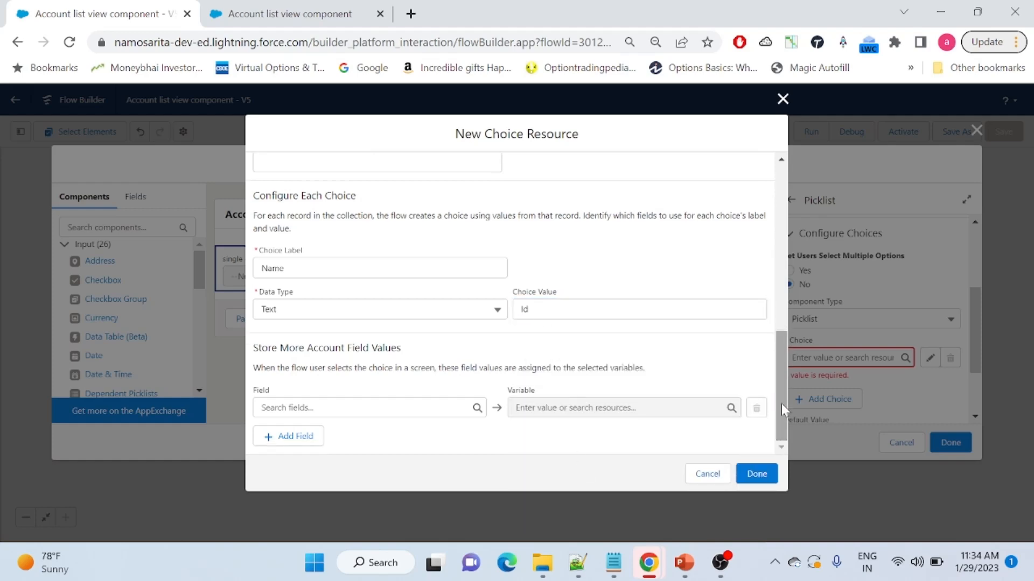
pyautogui.click(755, 476)
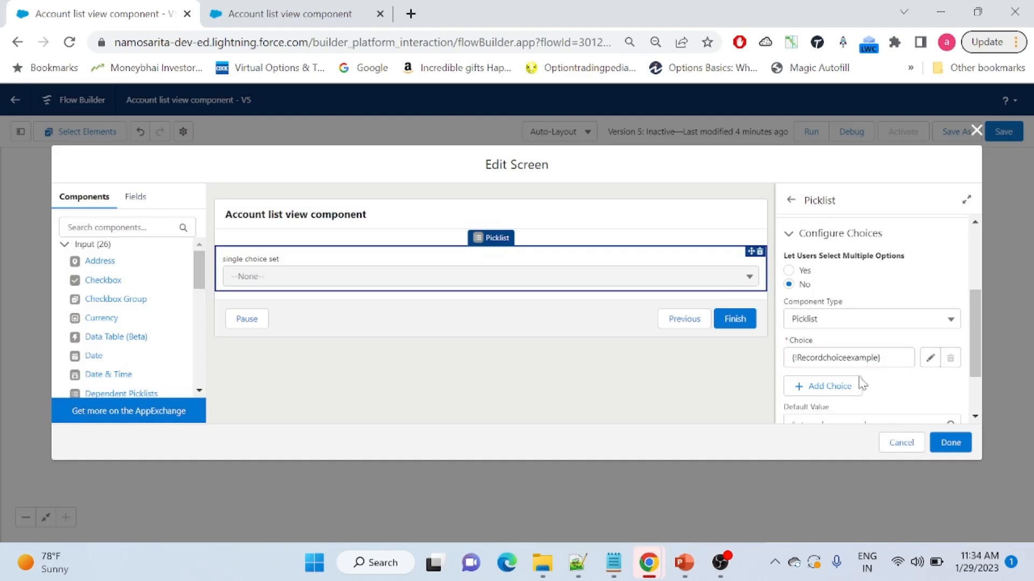
# Apply the picklist screen changes, save the flow, and run it in debug mode
pyautogui.click(954, 442)
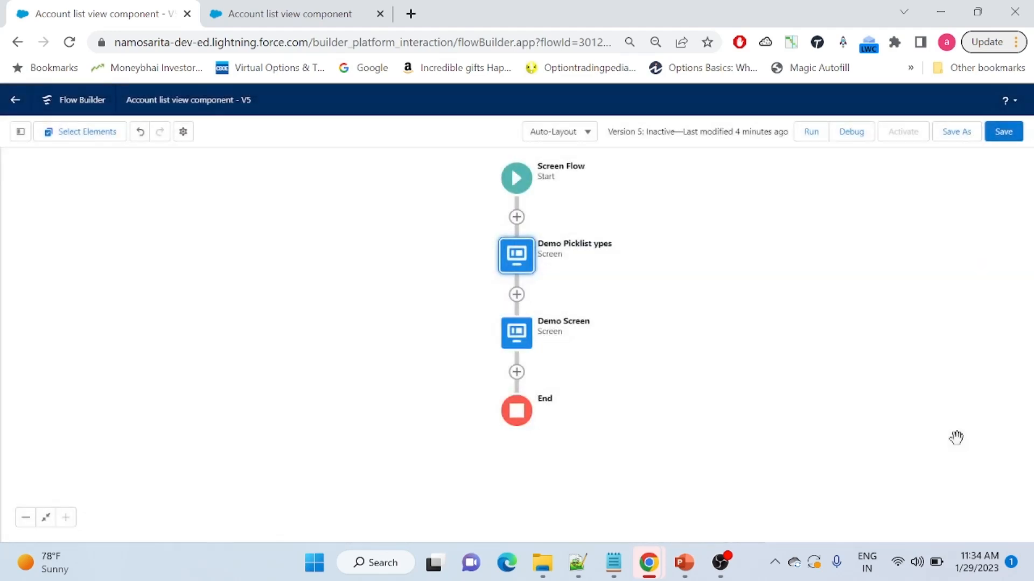
pyautogui.click(1005, 132)
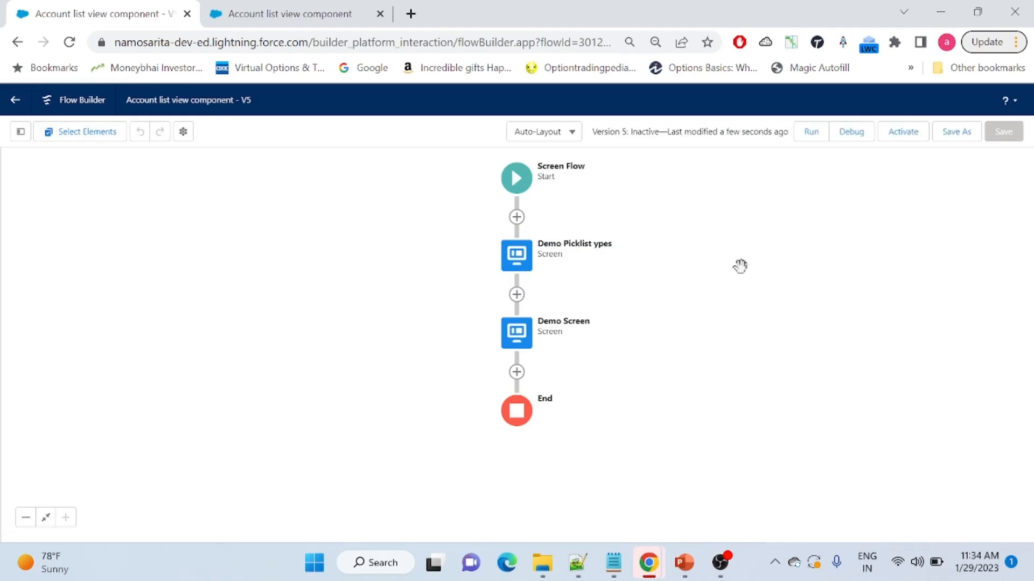
pyautogui.click(851, 132)
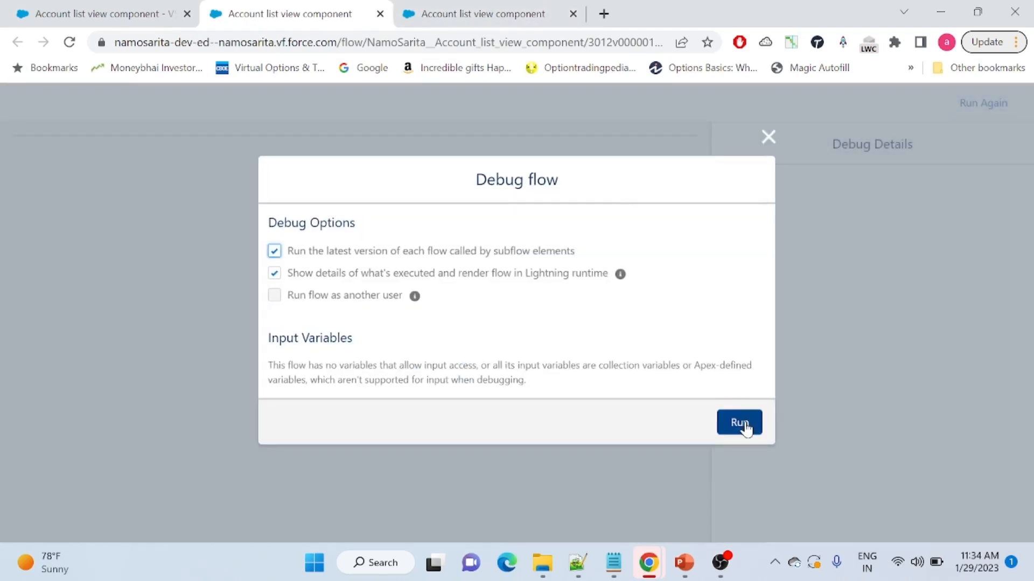
pyautogui.click(745, 428)
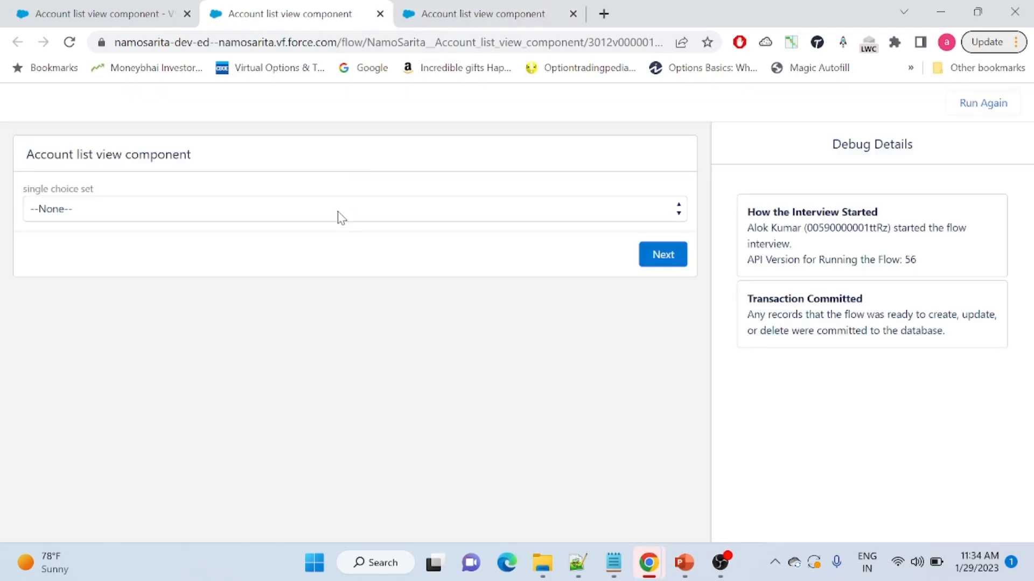
# Pick Demo contact from the single choice set dropdown and continue to the next screen
pyautogui.click(338, 212)
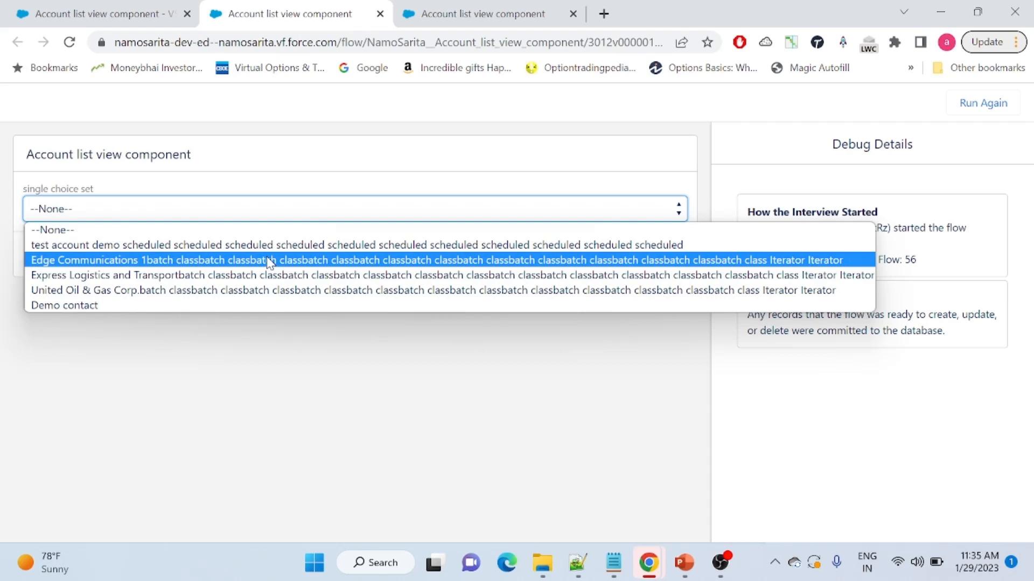
pyautogui.click(90, 311)
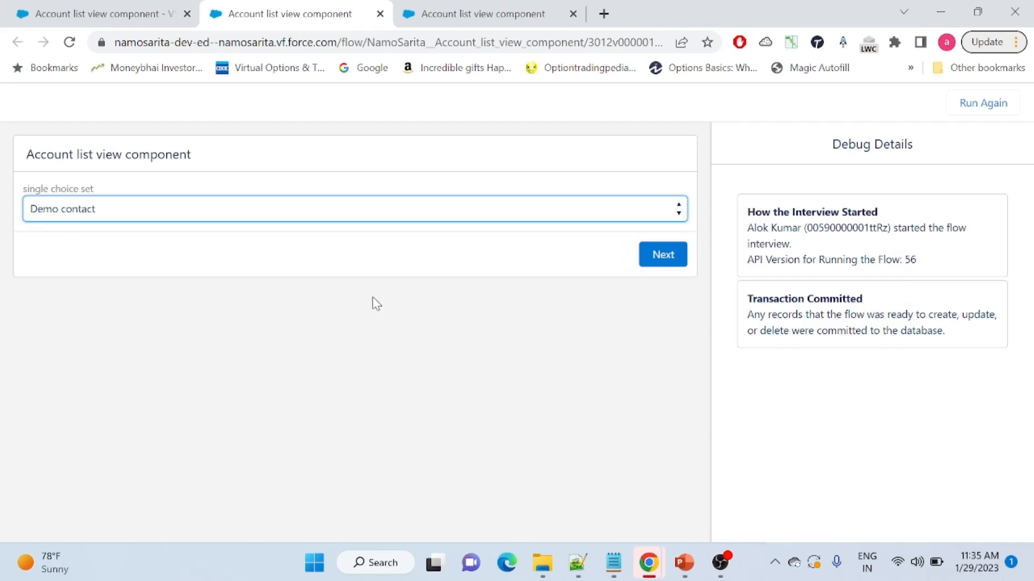
pyautogui.click(666, 256)
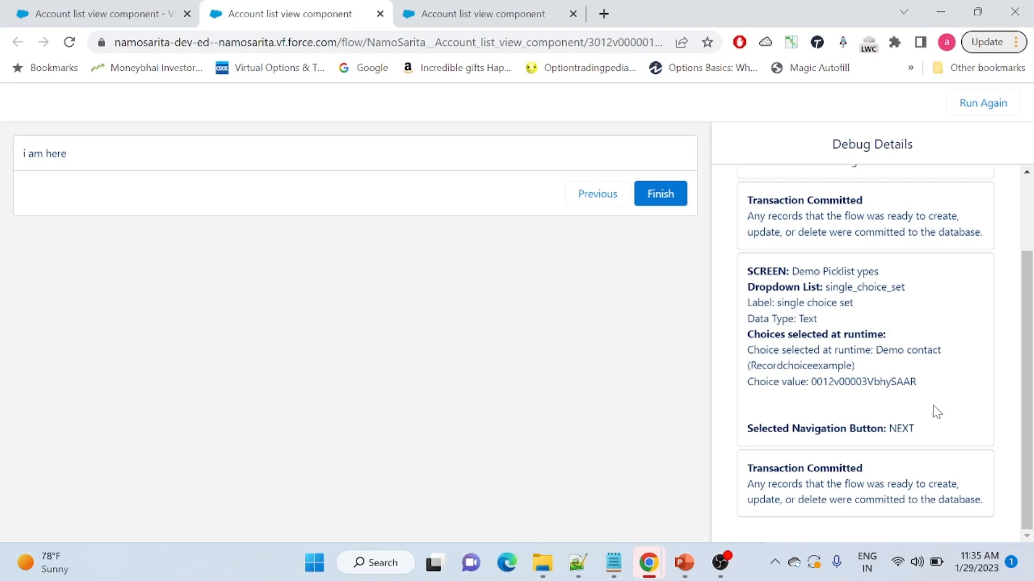
# Check that Debug Details shows label Demo contact with its Account Id value, then close the debug tab
pyautogui.moveTo(928, 387); pyautogui.dragTo(733, 276)
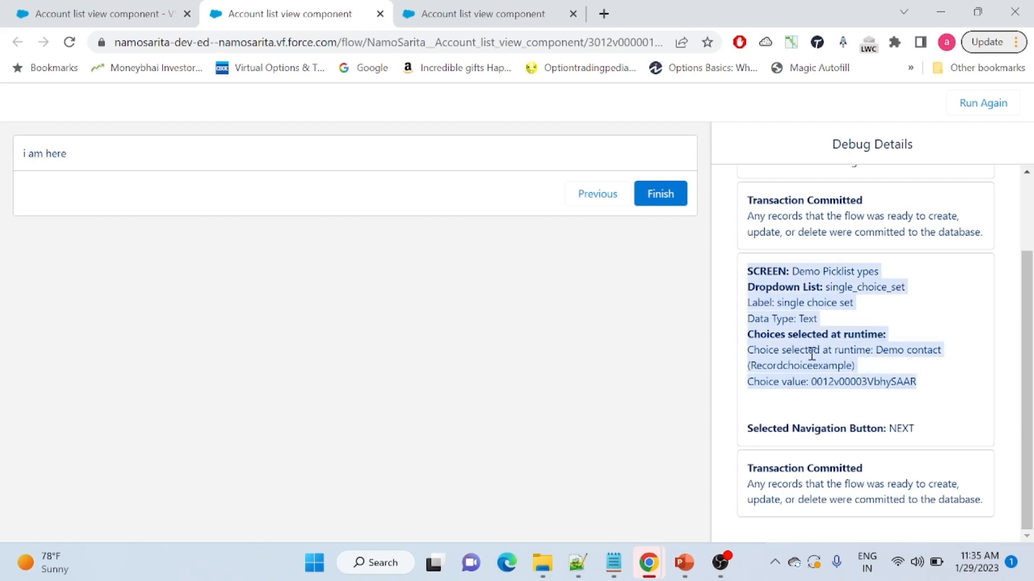
pyautogui.click(913, 362)
pyautogui.moveTo(879, 350); pyautogui.dragTo(942, 353)
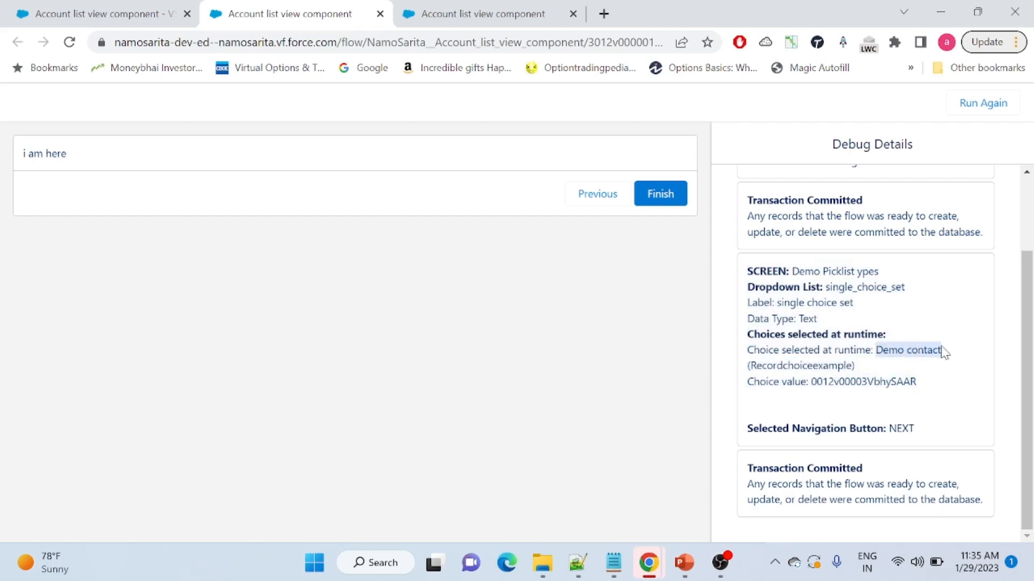
pyautogui.doubleClick(846, 382)
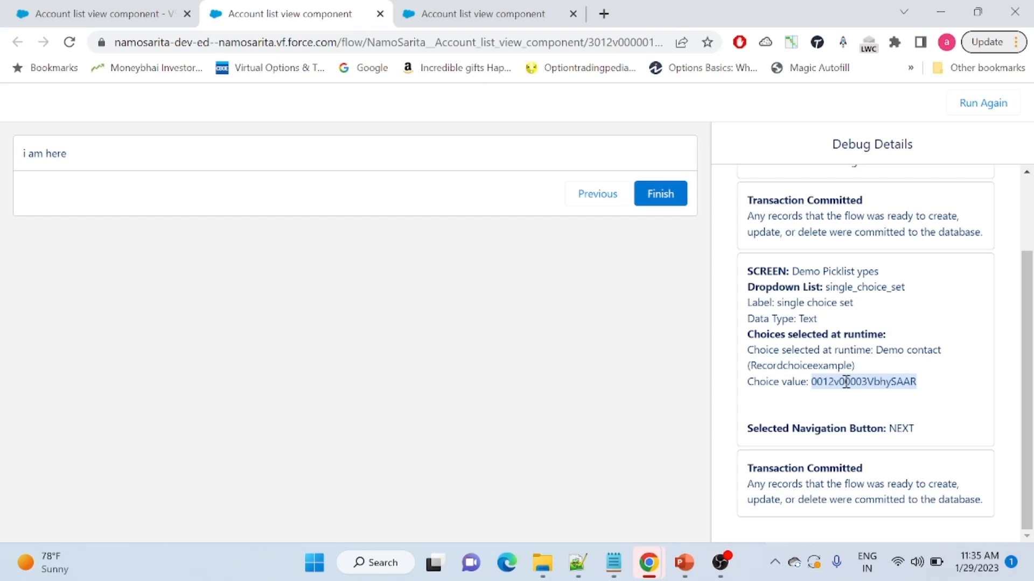
pyautogui.doubleClick(846, 383)
pyautogui.doubleClick(897, 383)
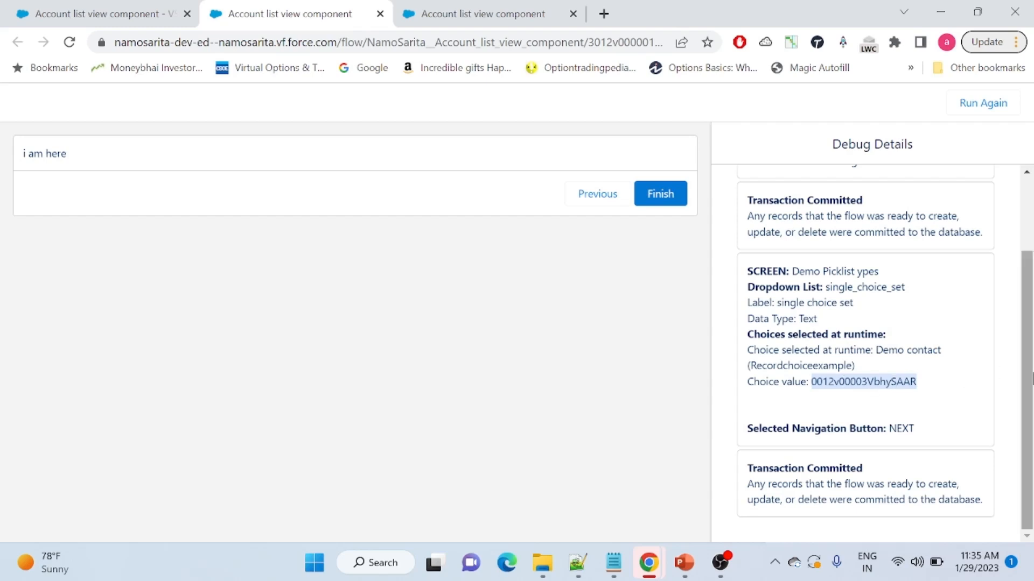
pyautogui.scroll(2, 1030, 294)
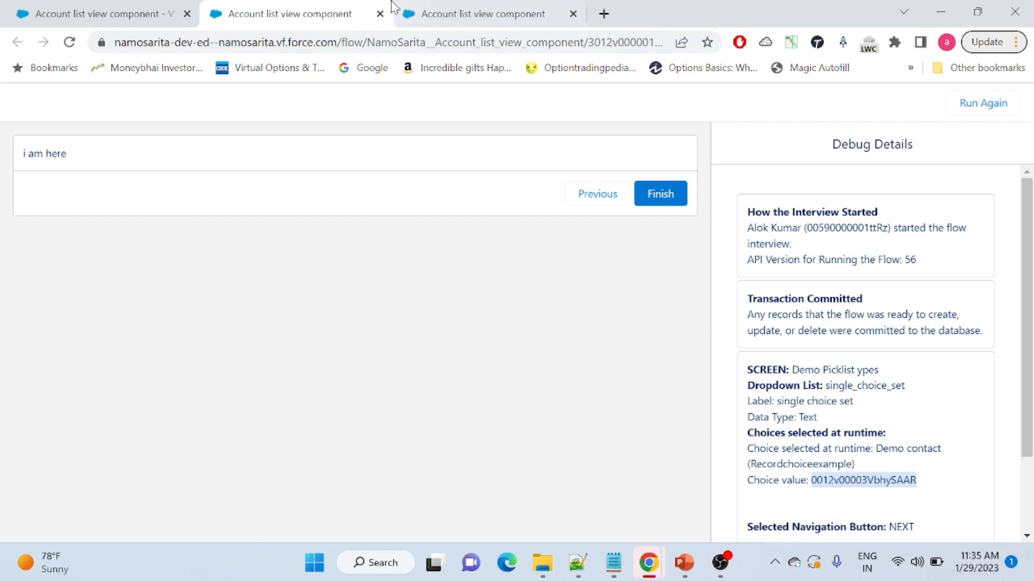
pyautogui.click(381, 14)
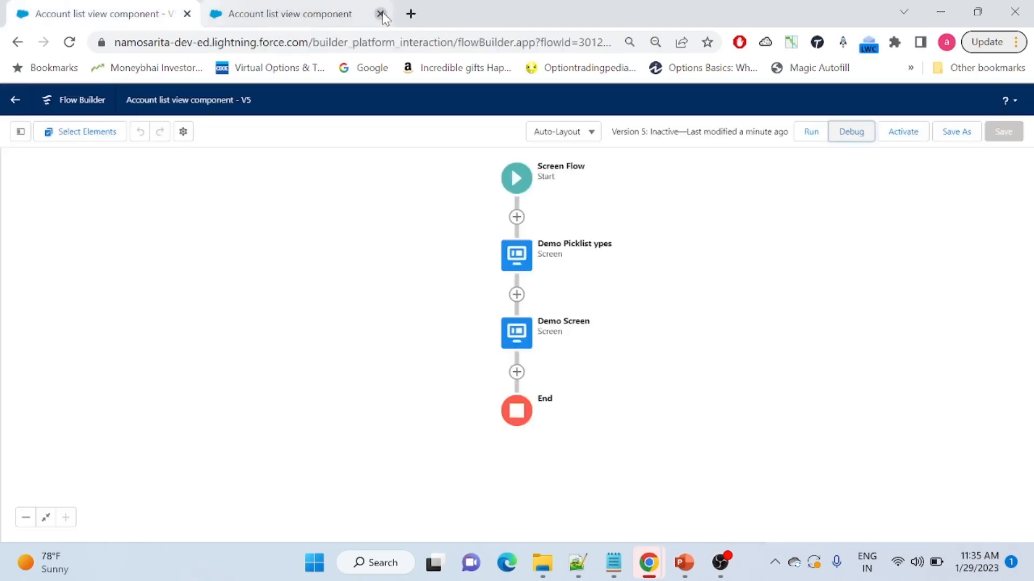
# Open the Demo Picklist ypes screen and add a Multi-Select Picklist found by searching 'pic'
pyautogui.click(380, 14)
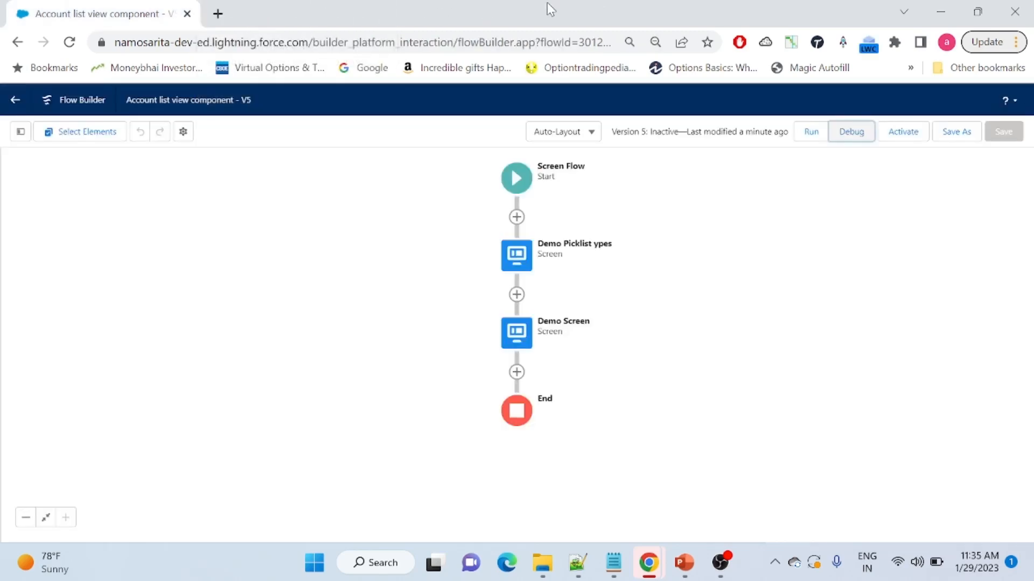
pyautogui.doubleClick(520, 258)
pyautogui.click(104, 227)
pyautogui.write('pic')
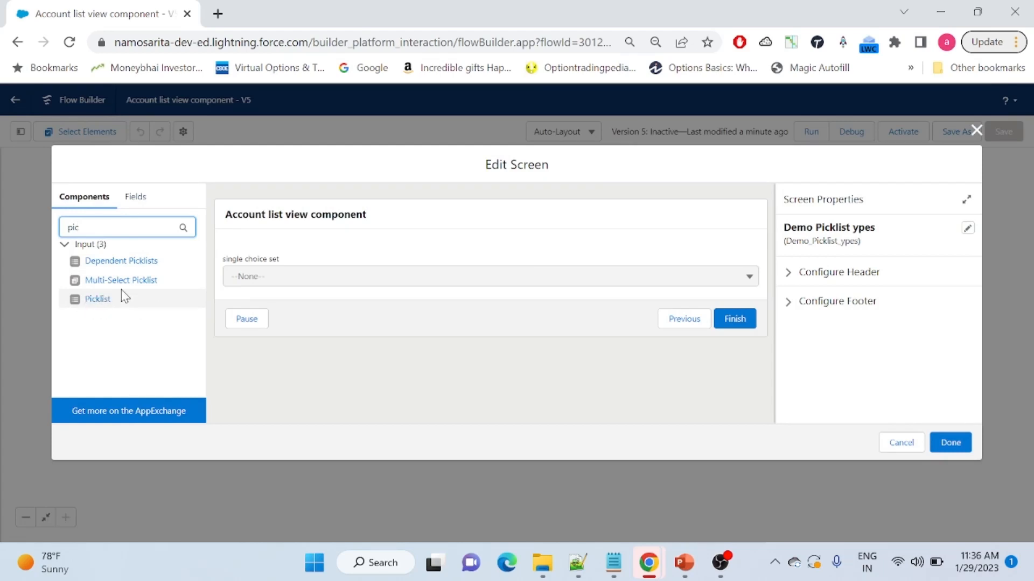
pyautogui.moveTo(110, 283); pyautogui.dragTo(340, 258)
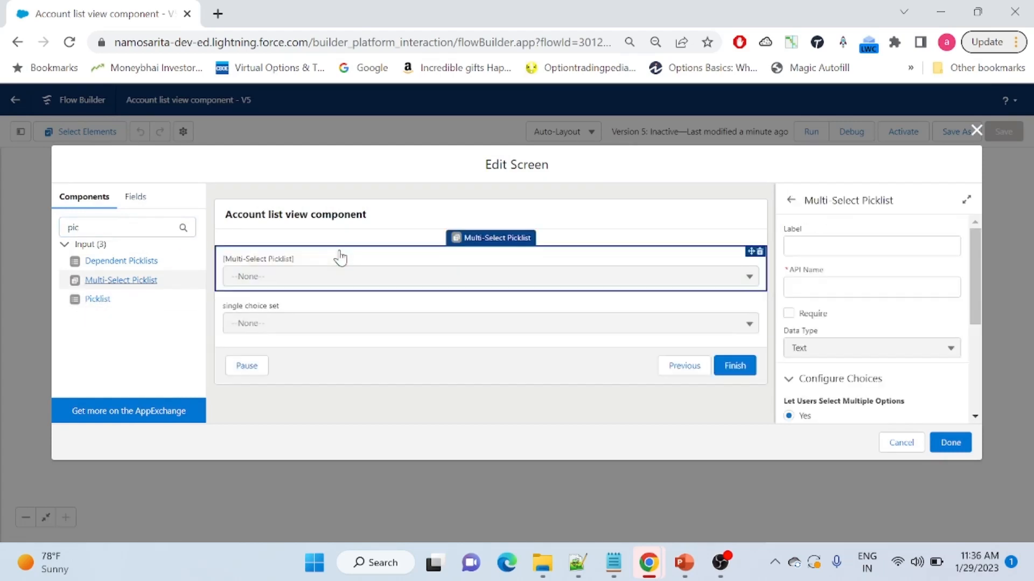
# Review the multi-select picklist's available choice resources, then delete the component
pyautogui.moveTo(973, 255); pyautogui.dragTo(977, 332)
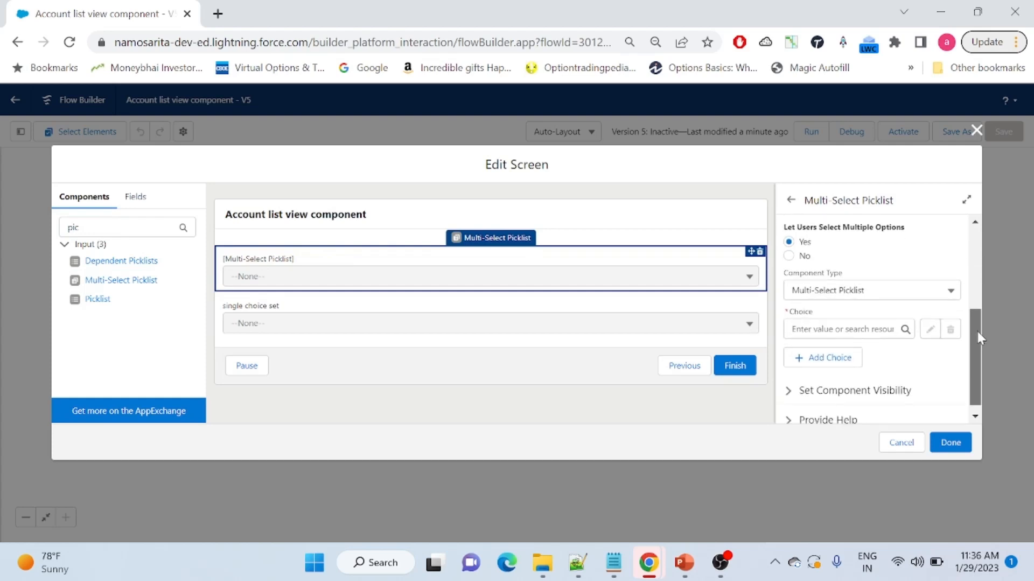
pyautogui.click(810, 327)
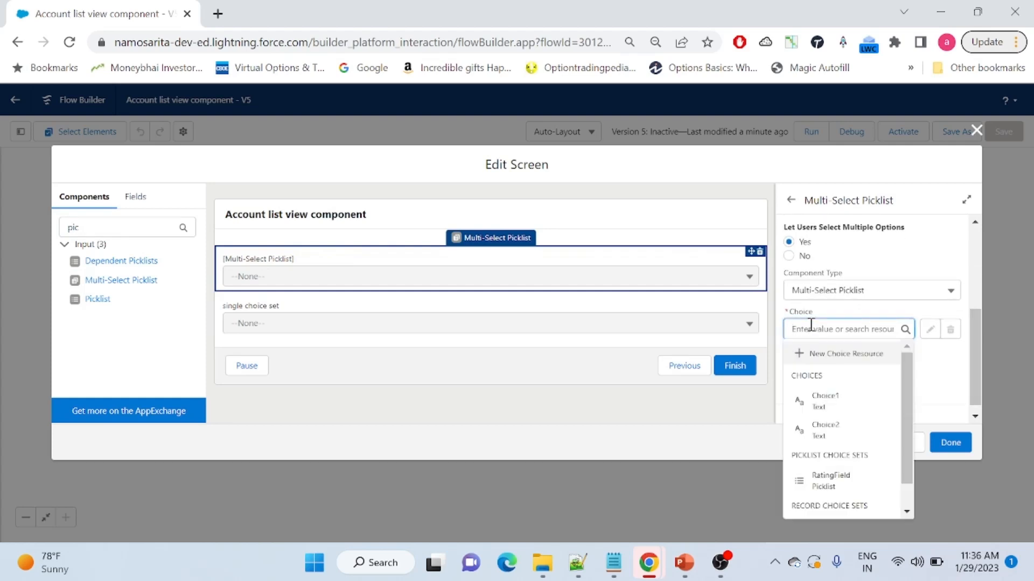
pyautogui.click(940, 378)
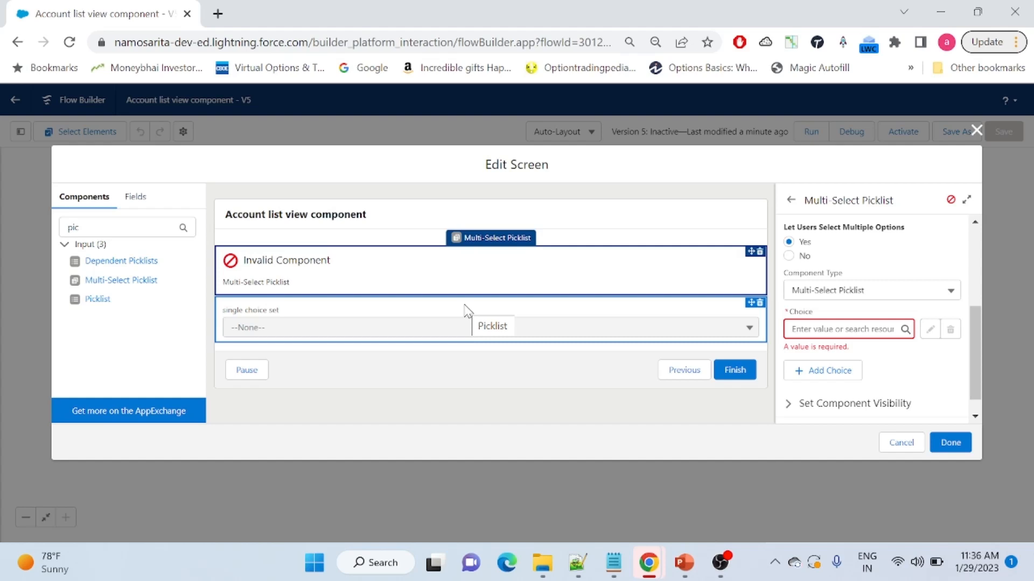
pyautogui.click(760, 251)
pyautogui.click(614, 343)
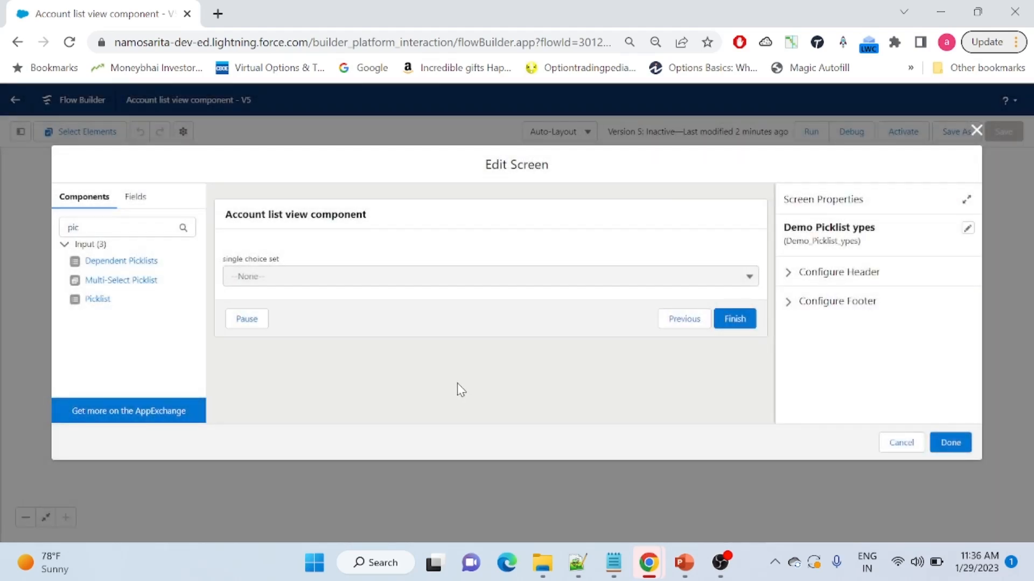